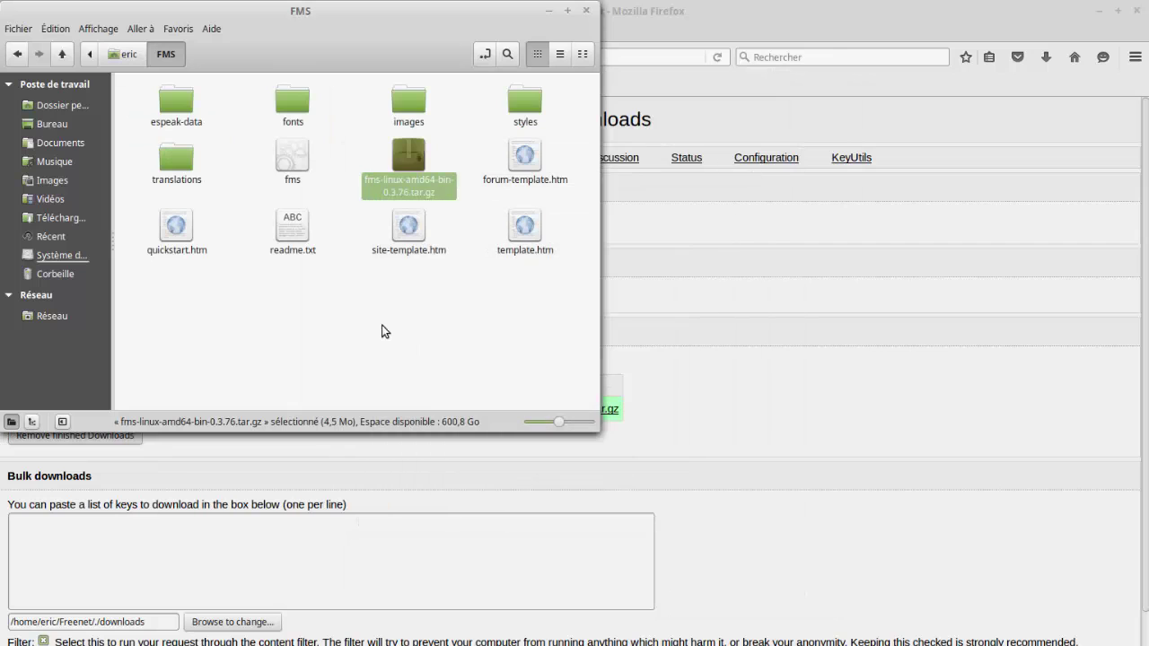
# Step: Permanently delete the fms-linux-amd64-bin-0.3.76.tar.gz archive from the FMS folder and launch the fms executable there
pyautogui.rightClick(406, 169)
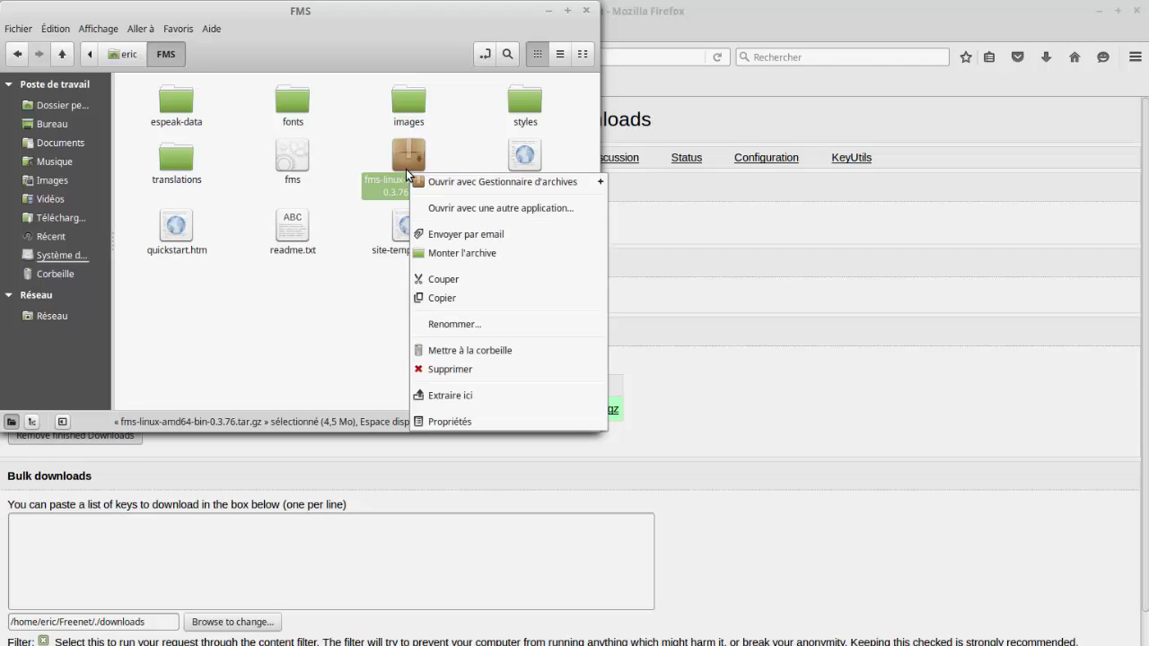
pyautogui.click(461, 368)
pyautogui.click(497, 261)
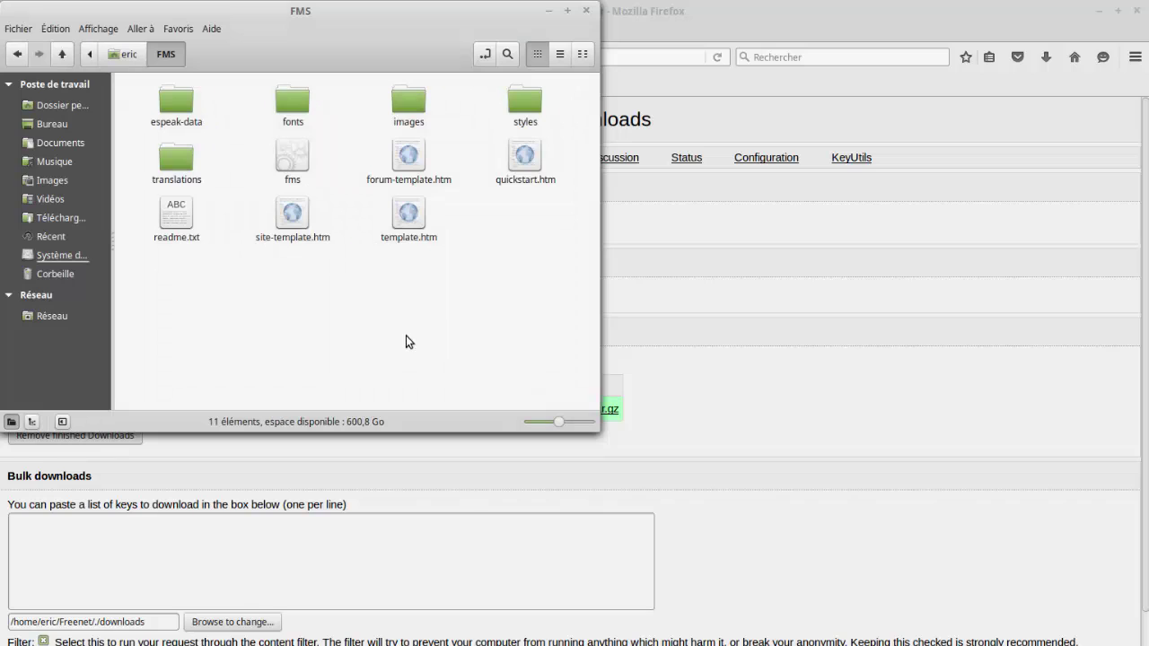
pyautogui.doubleClick(297, 166)
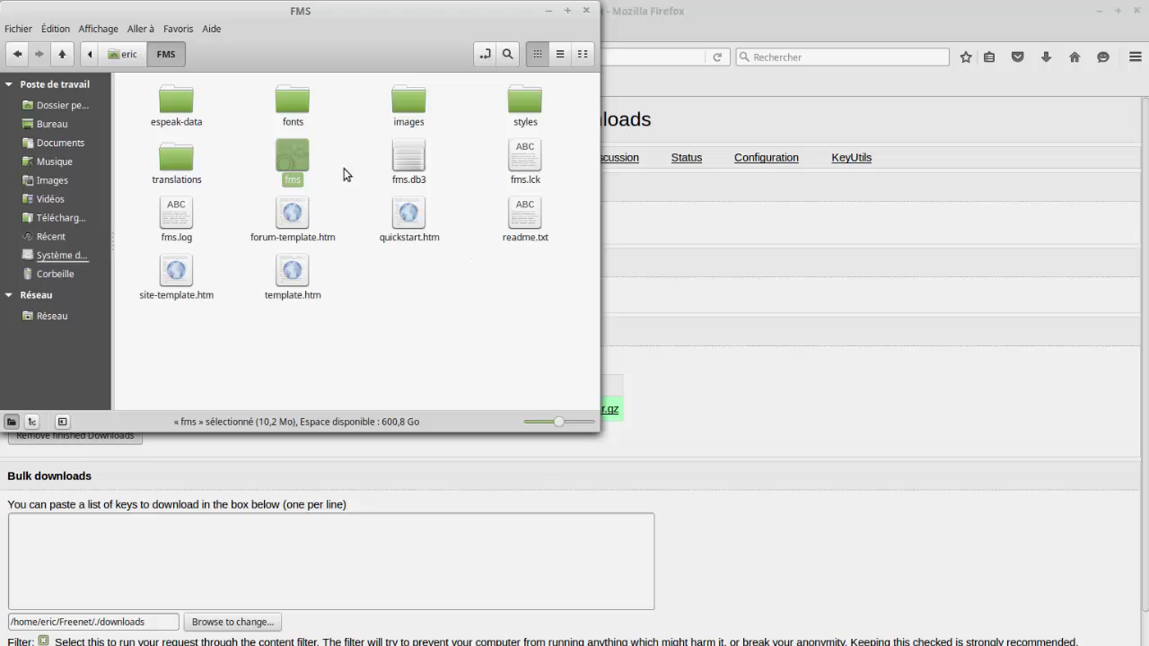
pyautogui.click(433, 326)
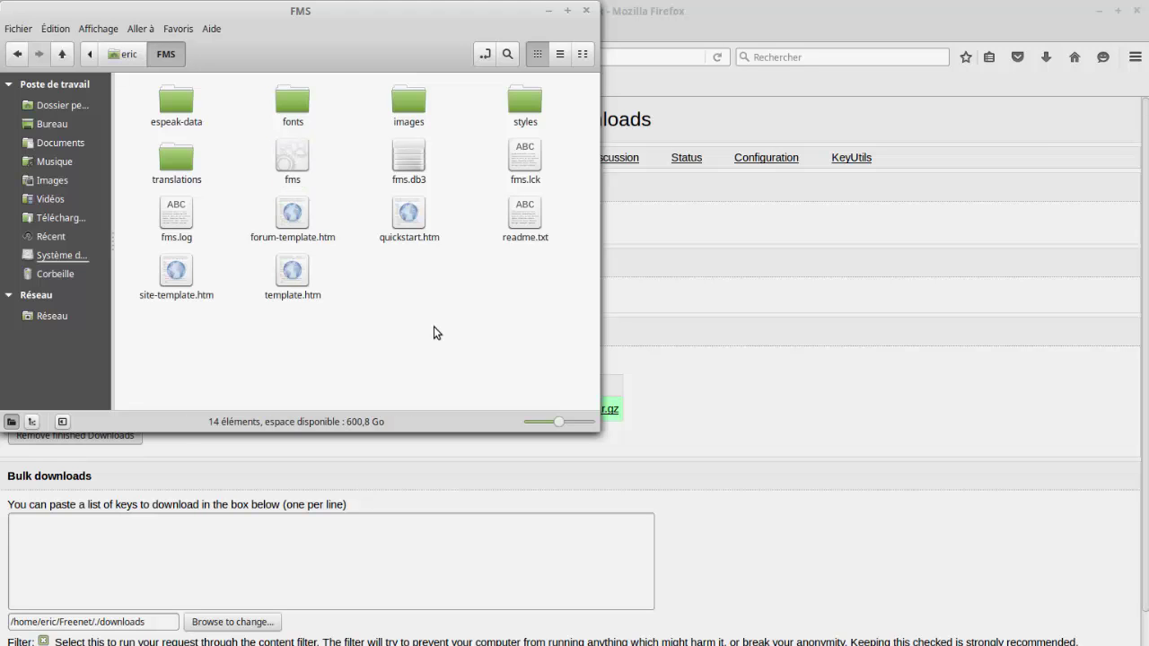
# Step: Switch to Firefox and open the FMS web interface at 127.0.0.1:8080 in a new tab
pyautogui.hotkey('alt', 'Tab')
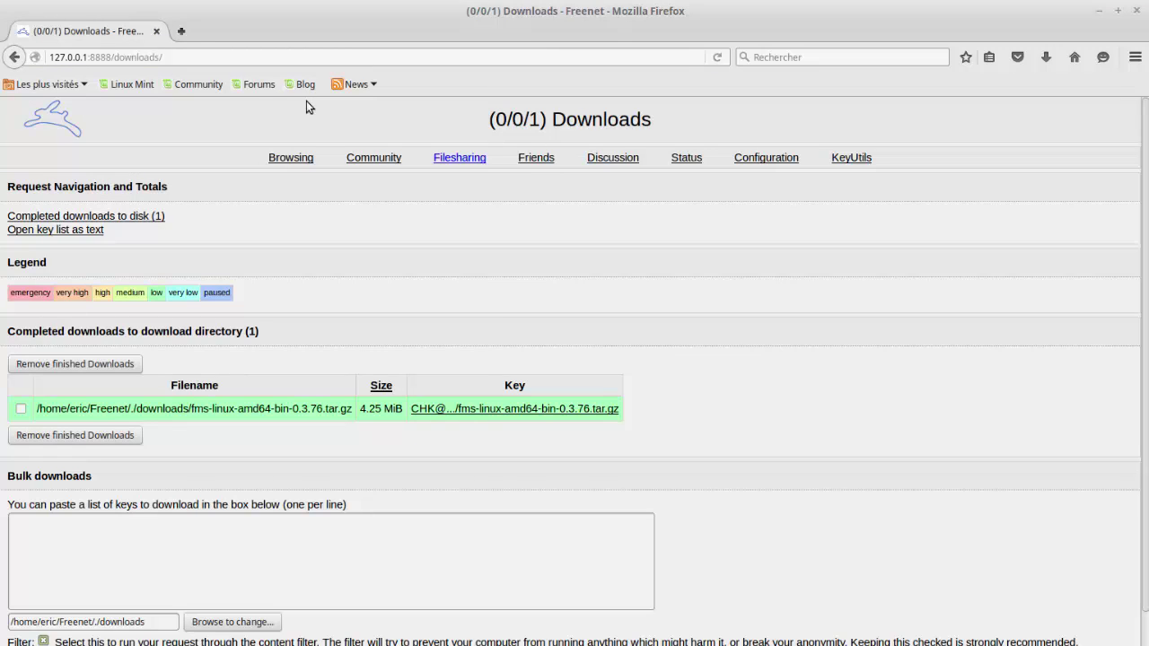
pyautogui.click(181, 31)
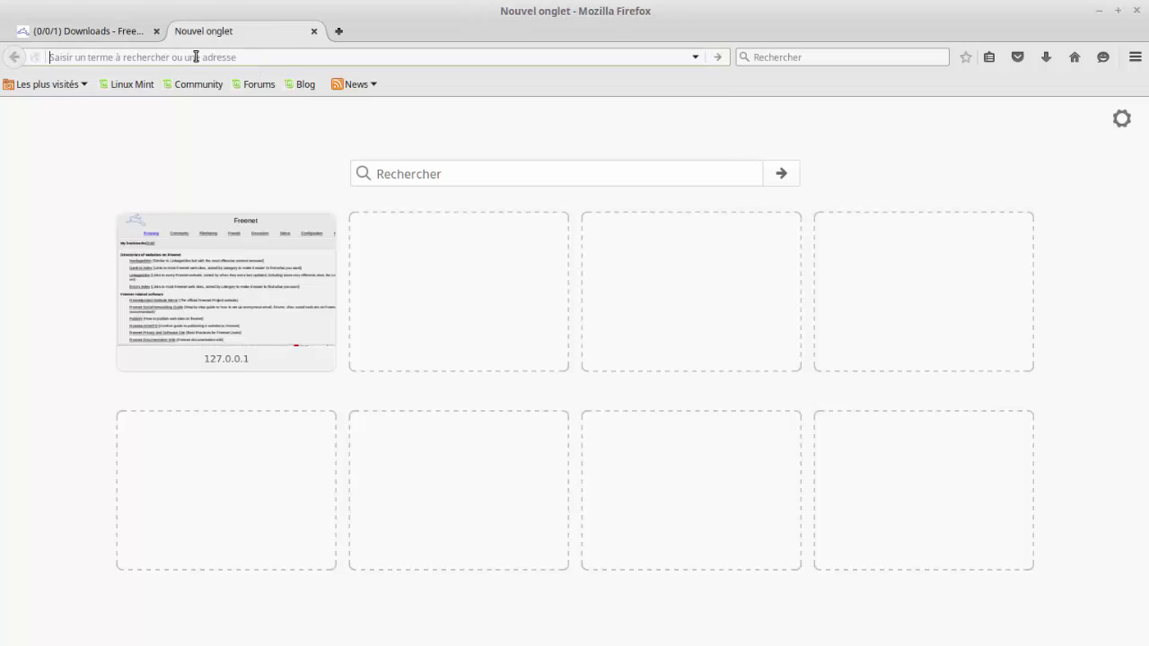
pyautogui.write('12.')
pyautogui.press('BackSpace')
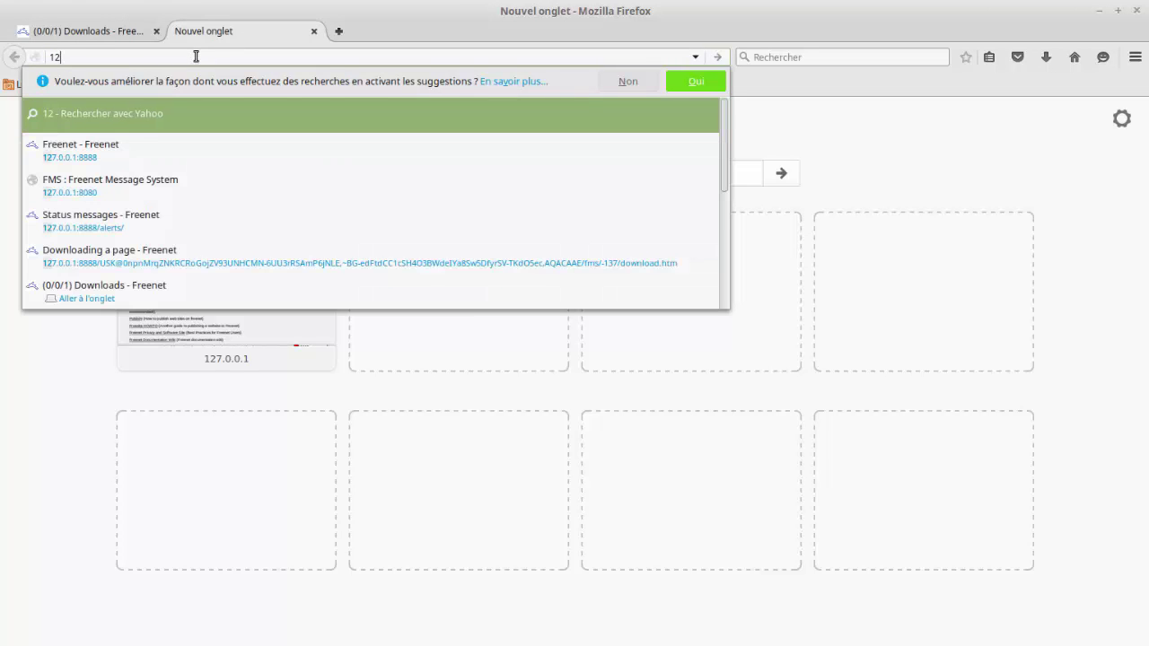
pyautogui.write('7.0.0.')
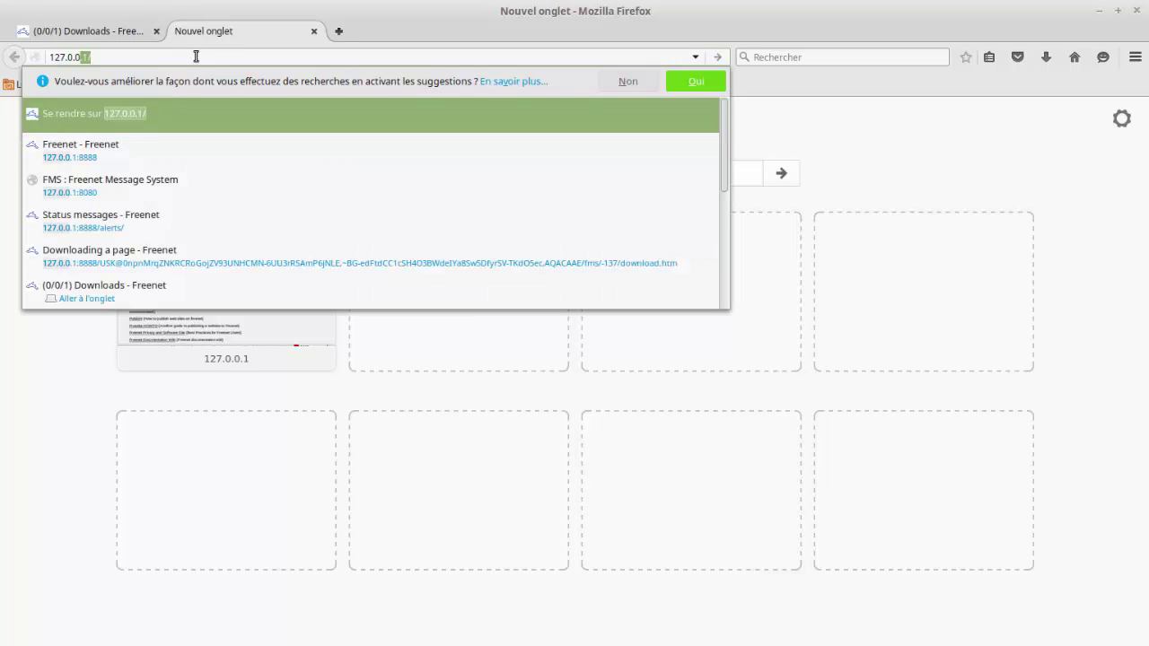
pyautogui.write('1:')
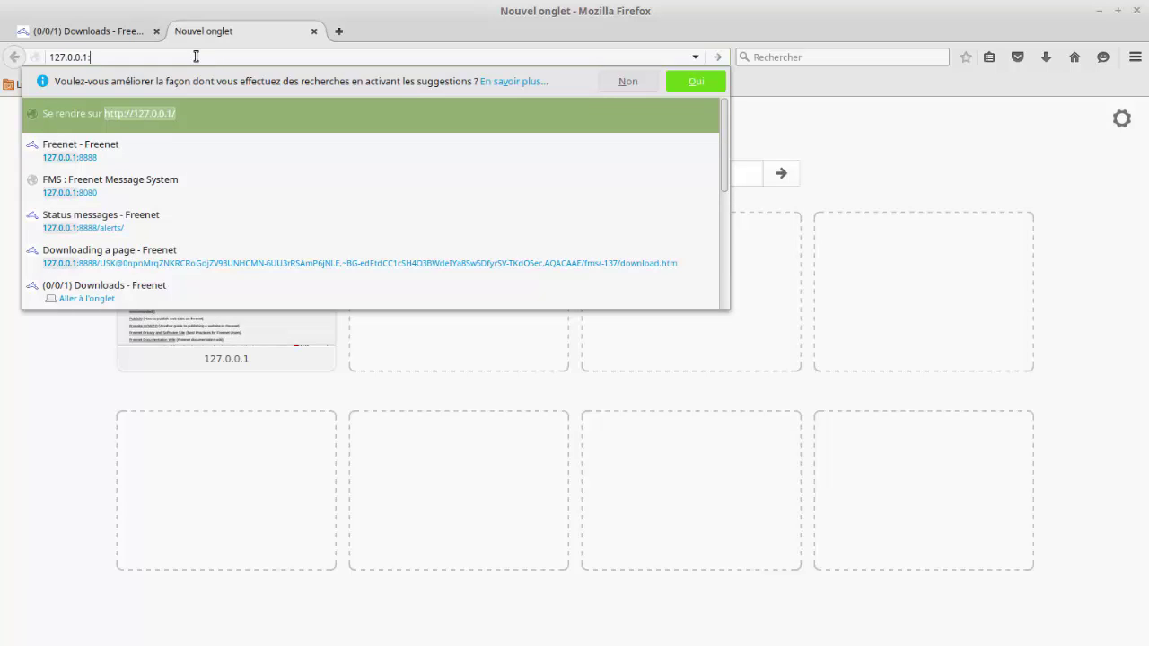
pyautogui.write('8080')
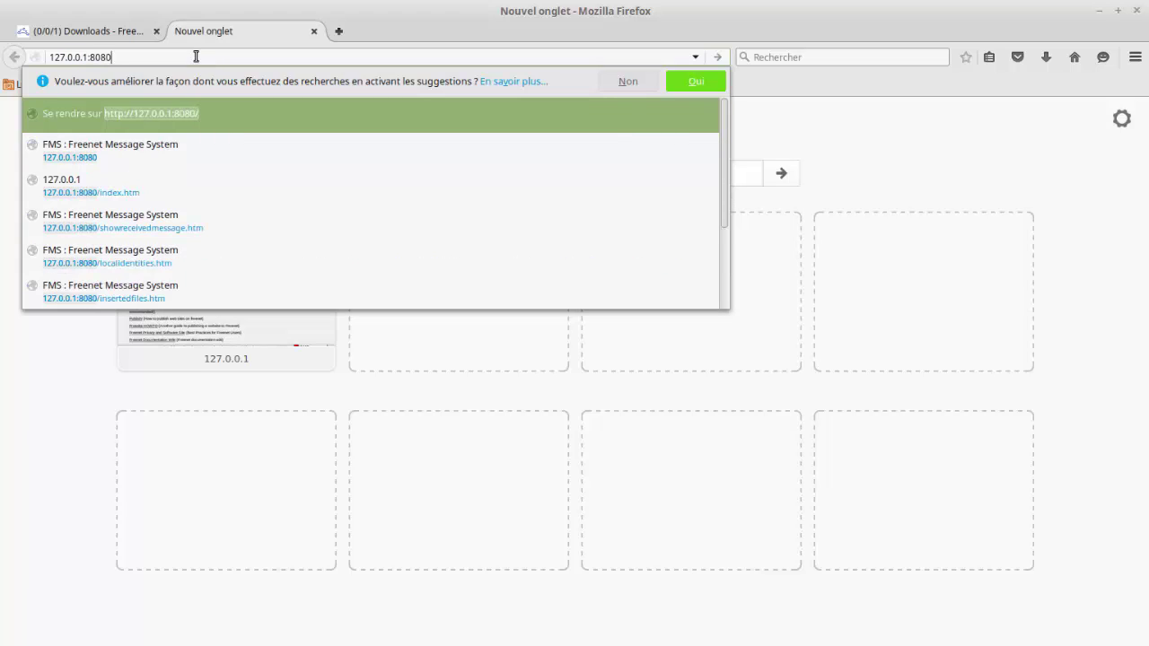
pyautogui.press('Return')
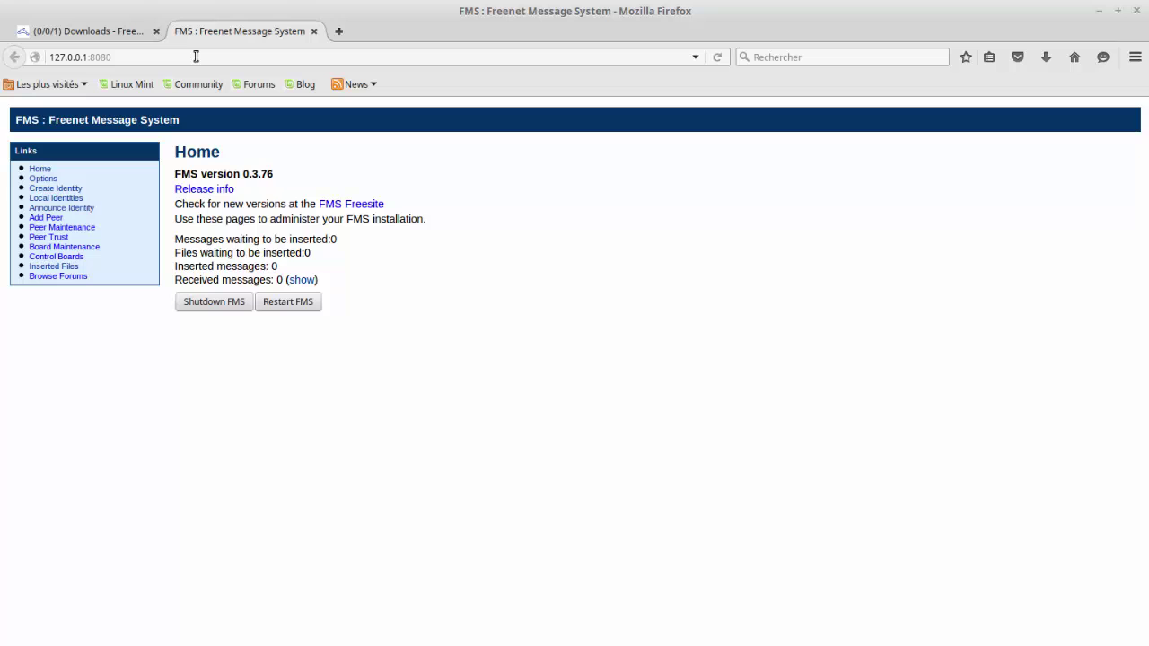
# Step: From Freenet's bookmarks page in the downloads tab, open the Freenet Social Networking Guide at Step 5: Forums
pyautogui.hotkey('ctrl', 'pageup')
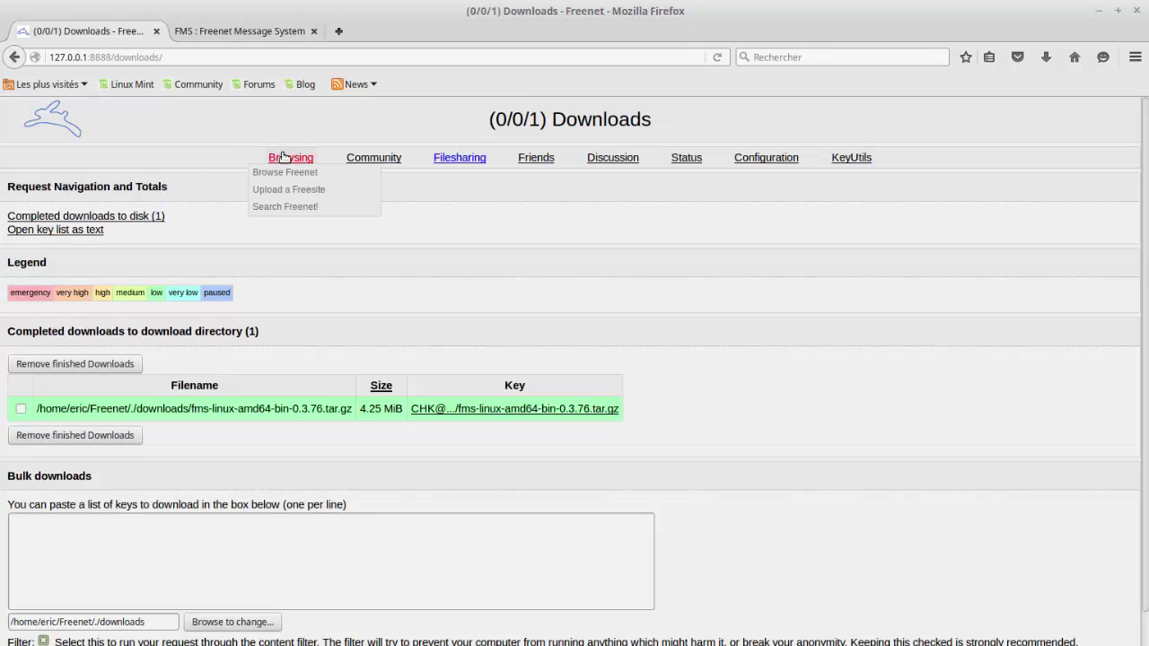
pyautogui.click(285, 158)
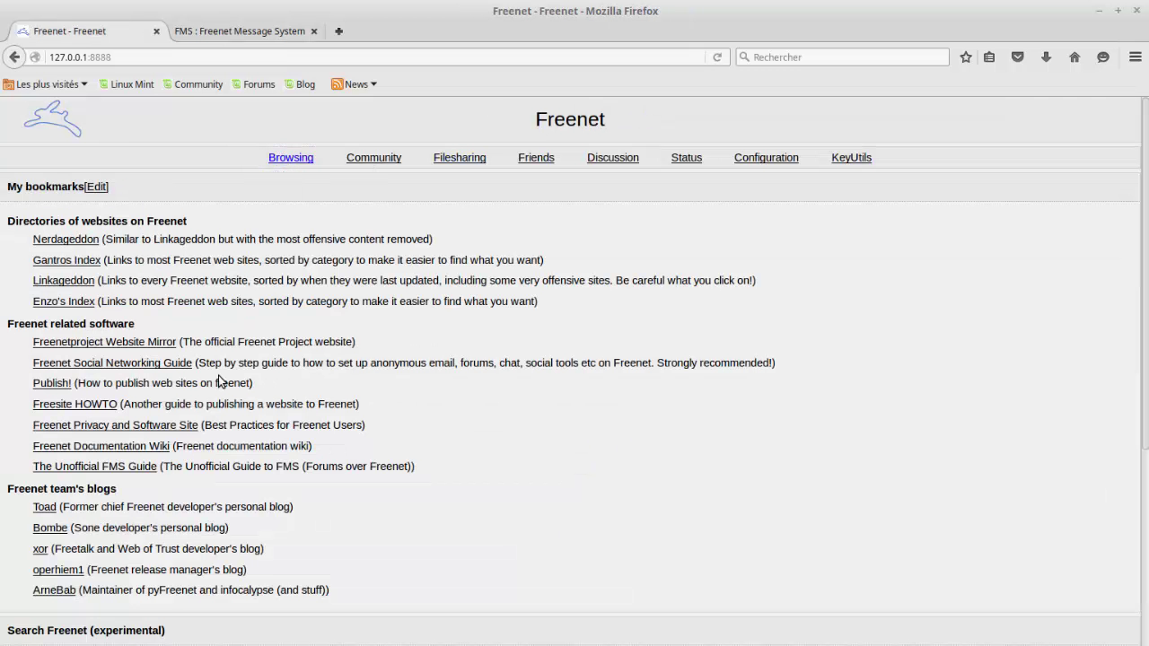
pyautogui.click(144, 364)
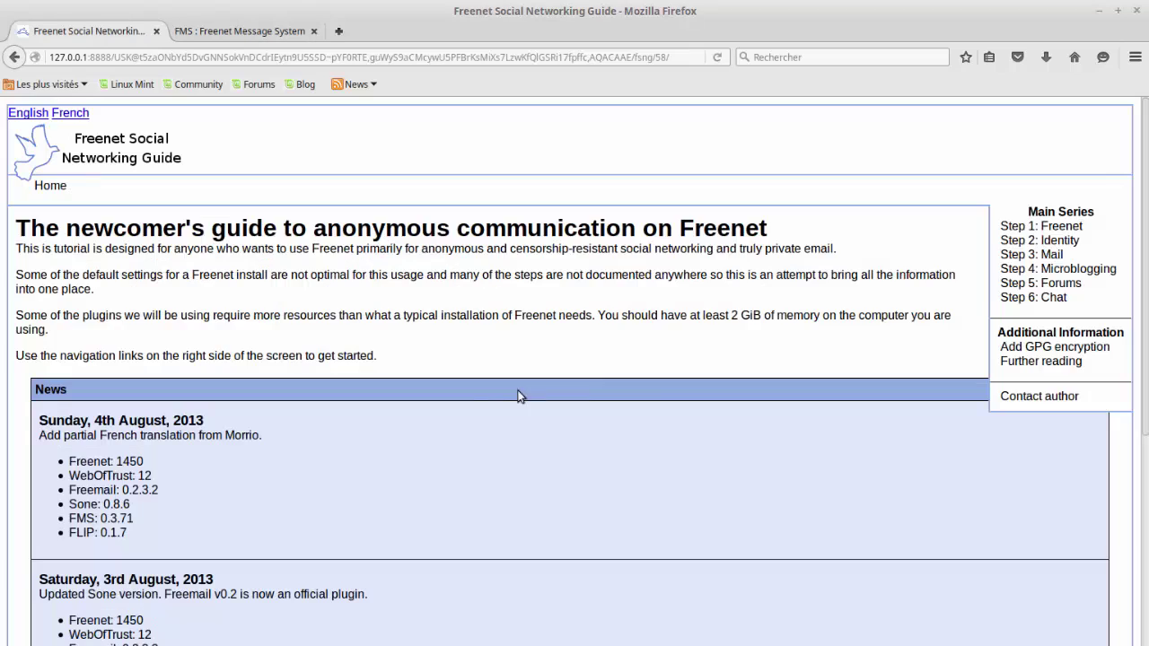
pyautogui.click(1055, 286)
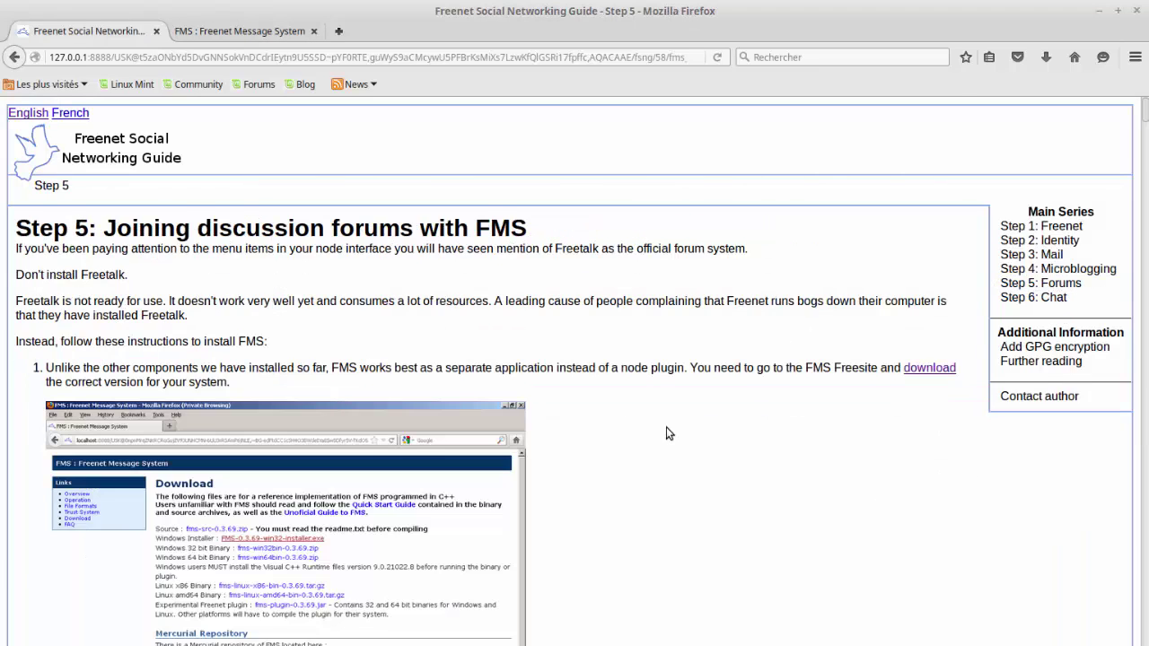
# Step: Copy the complete IdentityExport XML template given in item 10 of the guide
pyautogui.scroll(-15, 666, 433)
pyautogui.scroll(-15, 666, 434)
pyautogui.scroll(-10, 666, 433)
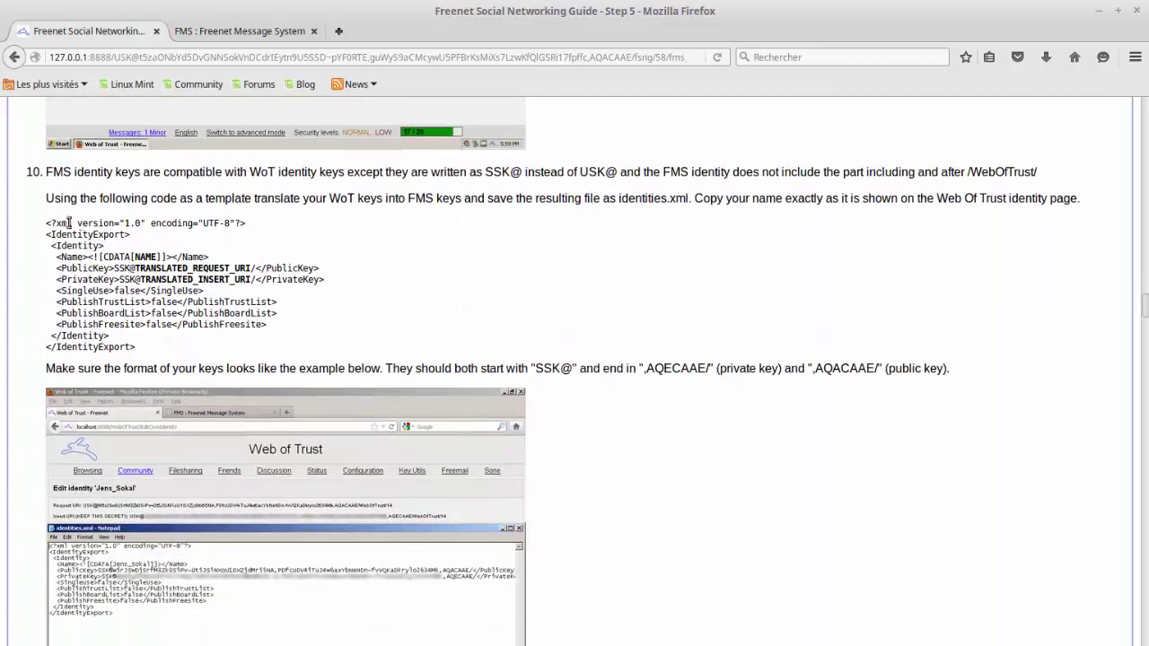
pyautogui.moveTo(46, 224); pyautogui.dragTo(197, 344)
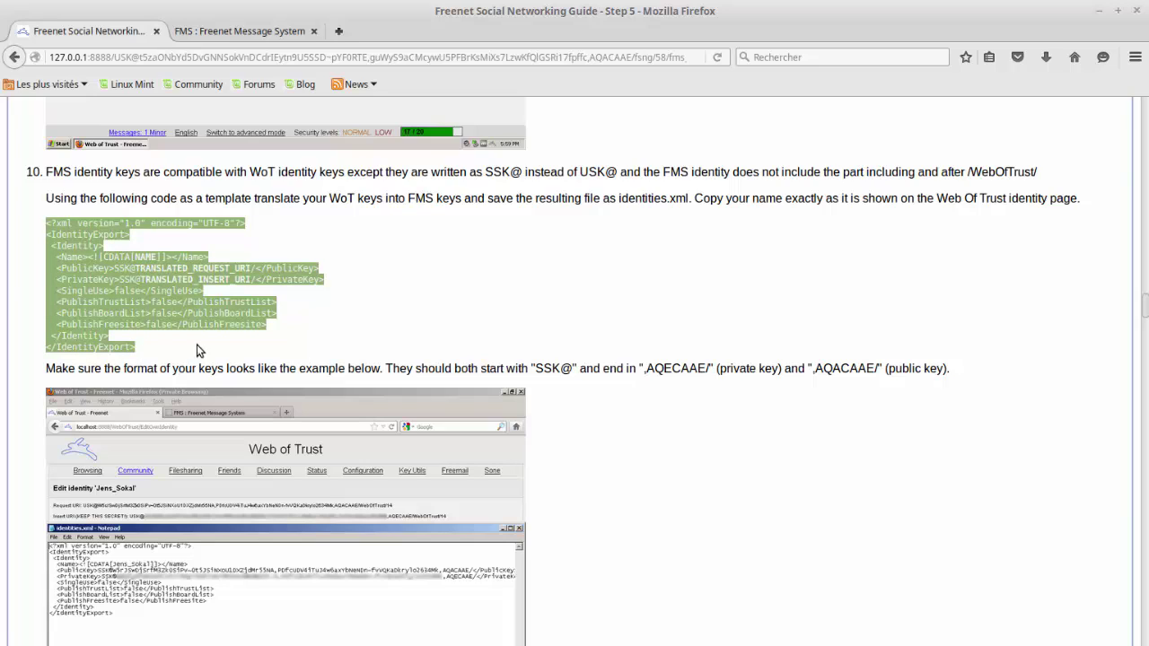
pyautogui.rightClick(168, 279)
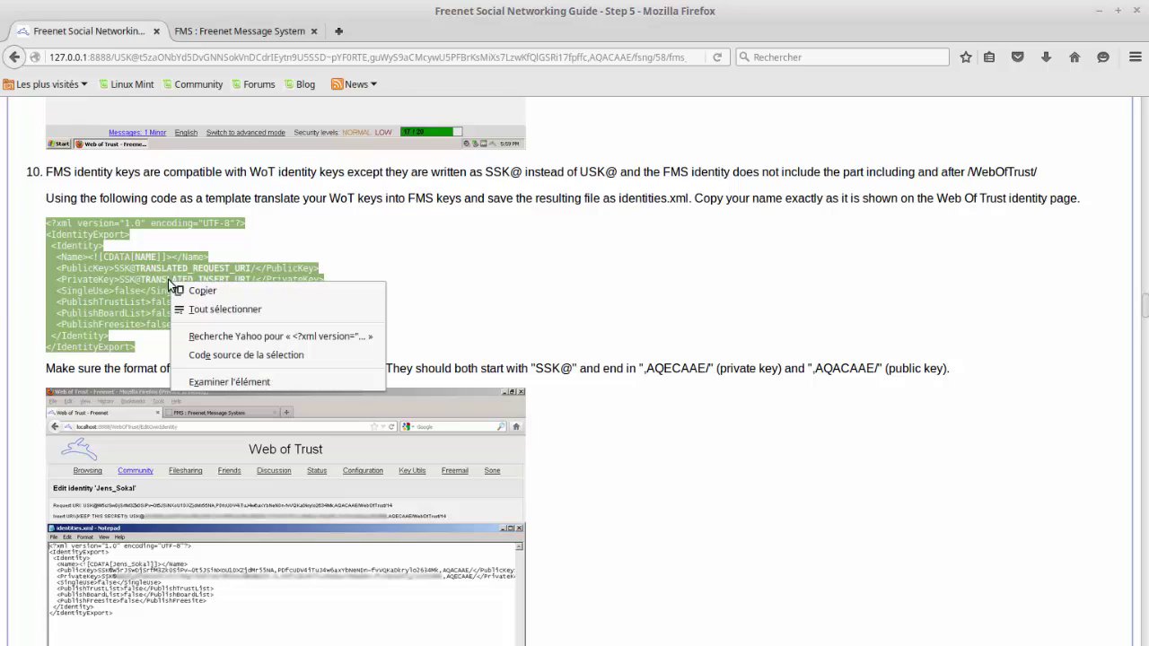
pyautogui.click(184, 288)
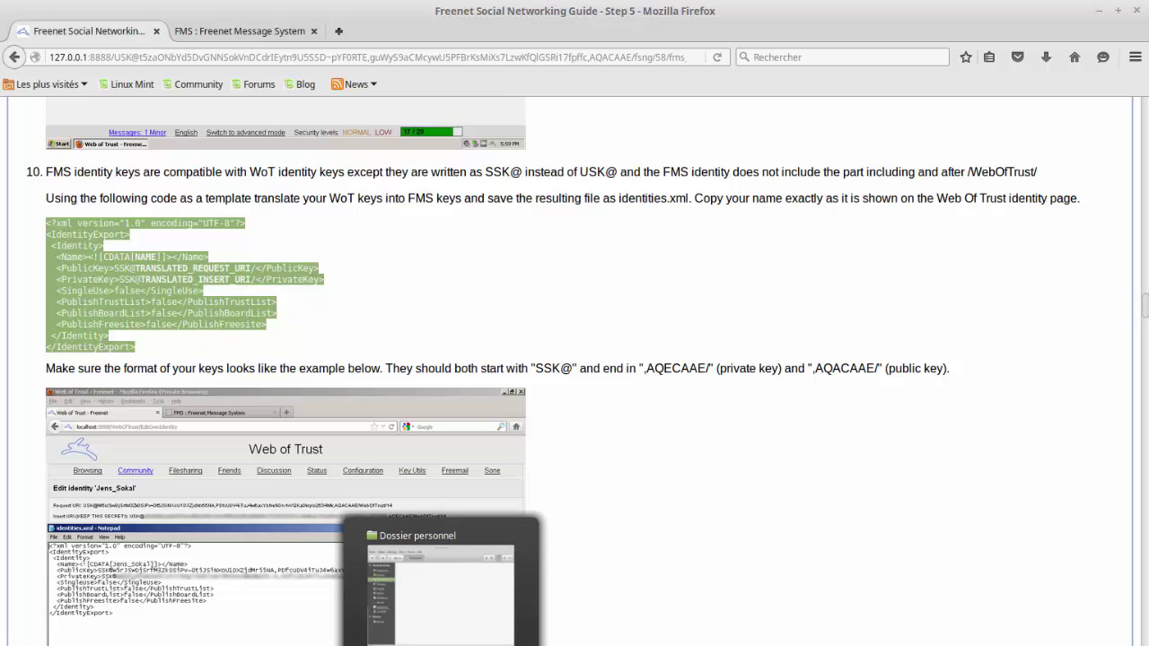
# Step: Switch to the file manager and create an empty document named "fms id" in the Documents folder
pyautogui.click(440, 642)
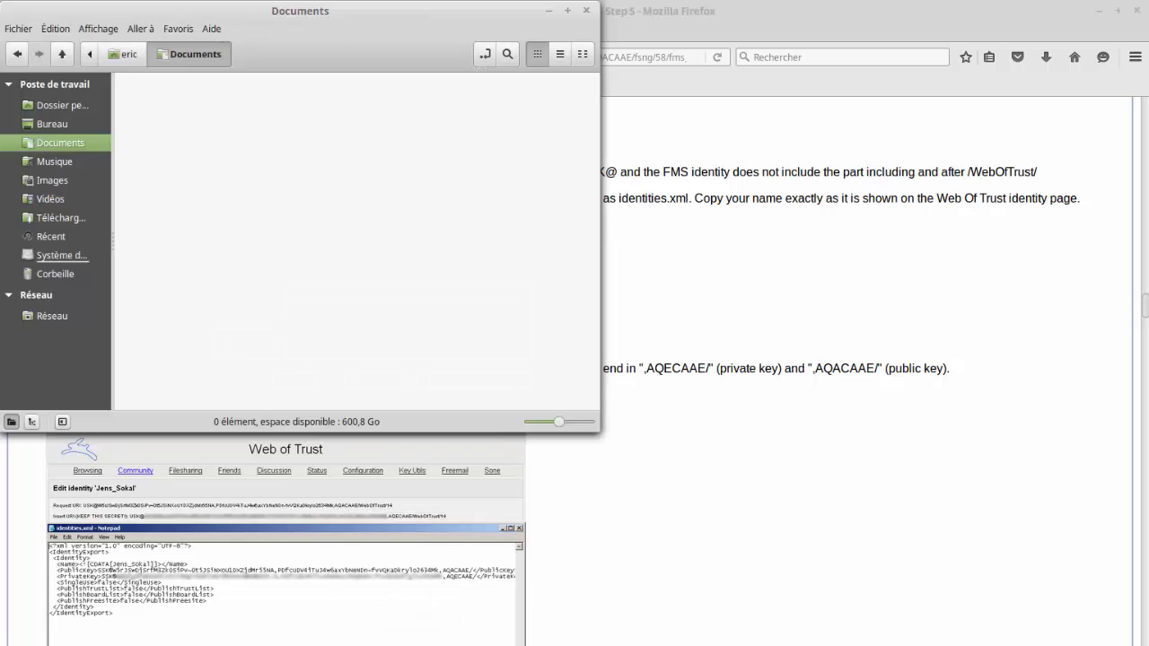
pyautogui.rightClick(292, 184)
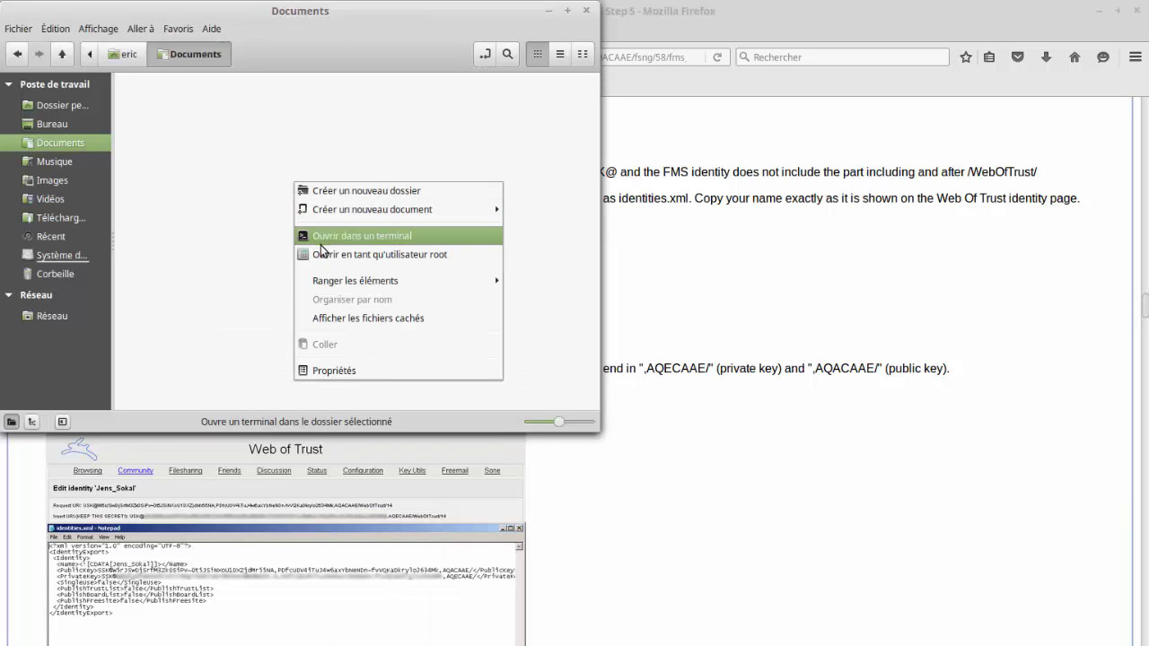
pyautogui.moveTo(422, 211)
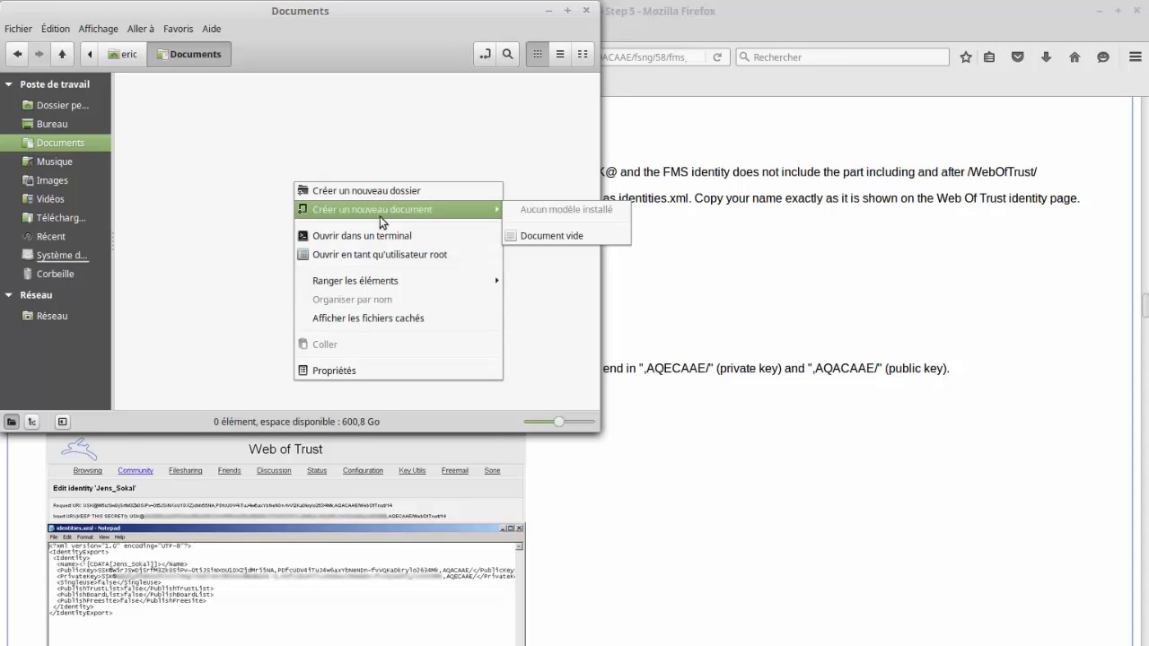
pyautogui.click(549, 235)
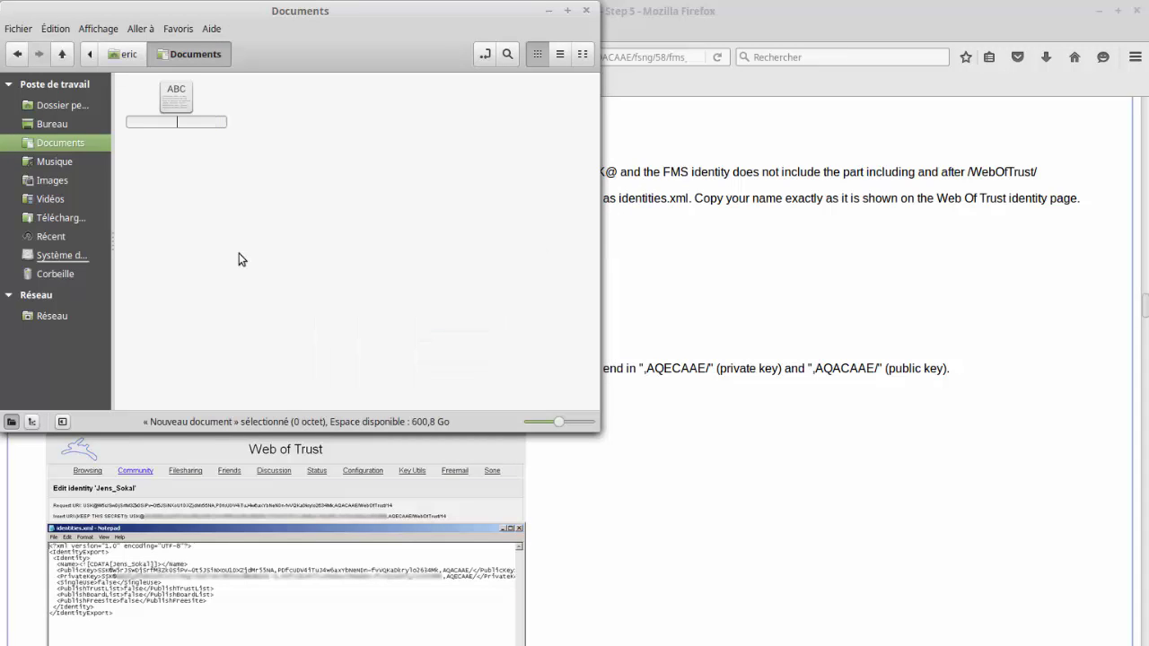
pyautogui.write('fms id')
pyautogui.press('Return')
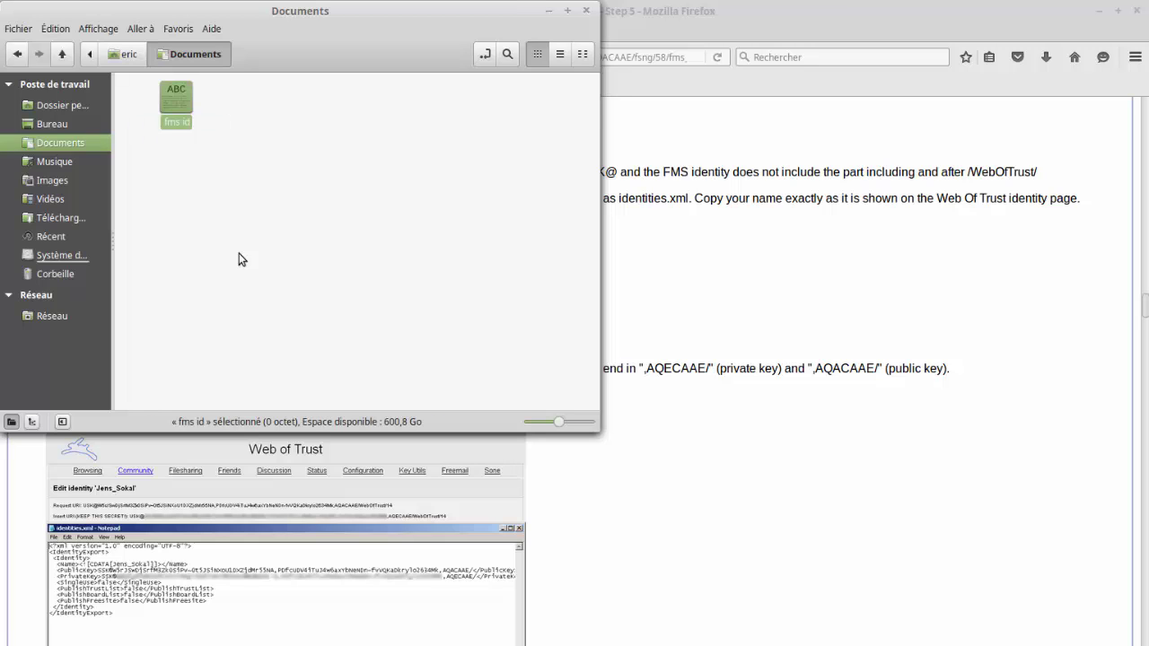
# Step: Paste the copied XML template into the fms id document and highlight its name, public key and private key placeholders
pyautogui.doubleClick(182, 116)
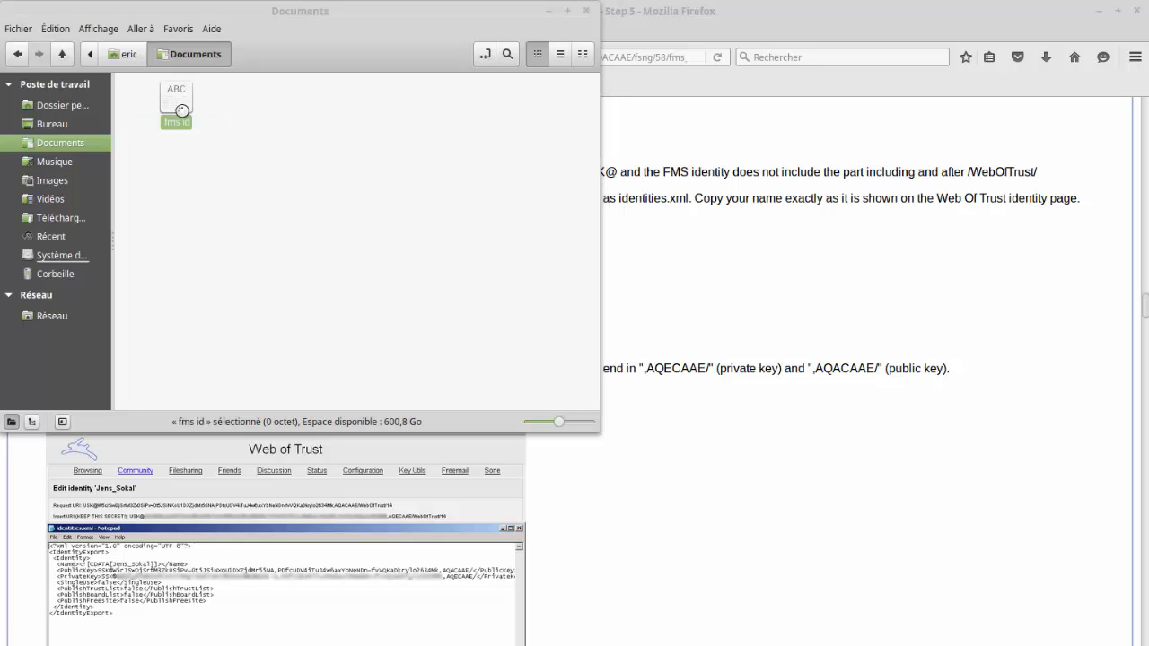
pyautogui.hotkey('ctrl', 'v')
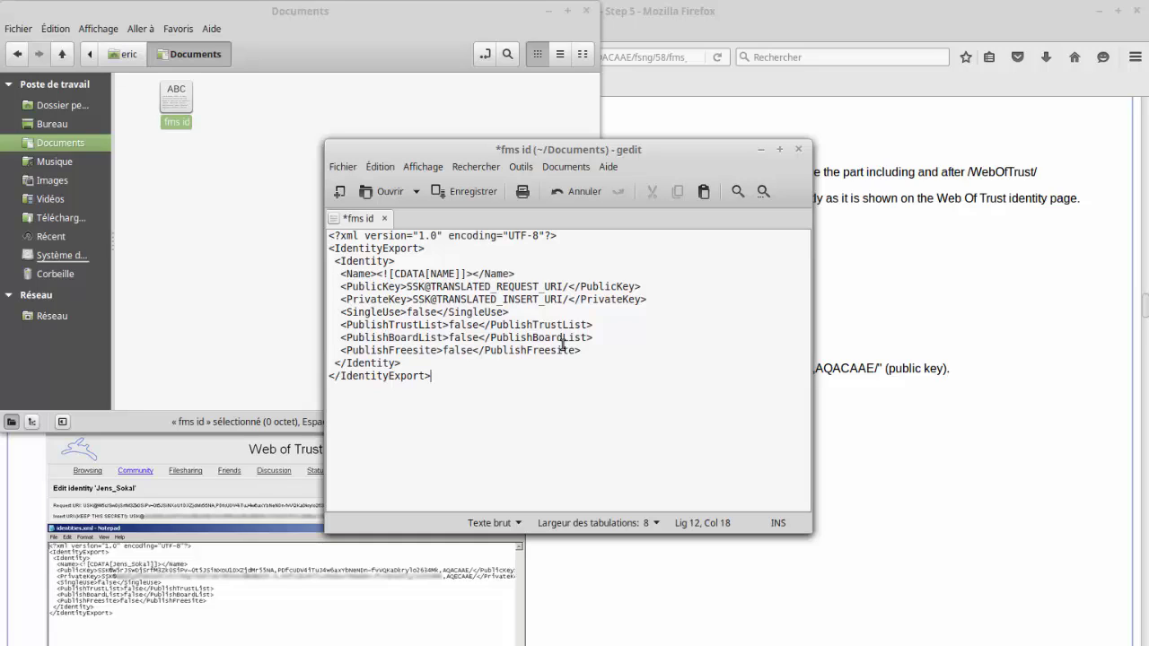
pyautogui.doubleClick(438, 273)
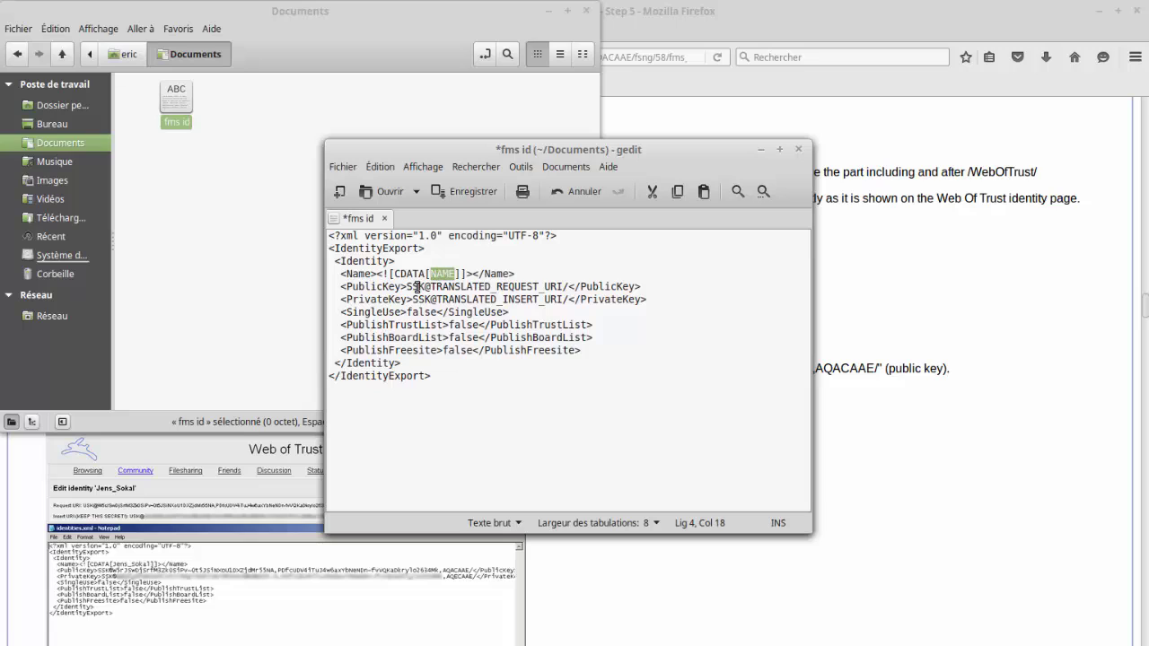
pyautogui.moveTo(408, 286); pyautogui.dragTo(564, 287)
pyautogui.moveTo(417, 299); pyautogui.dragTo(563, 299)
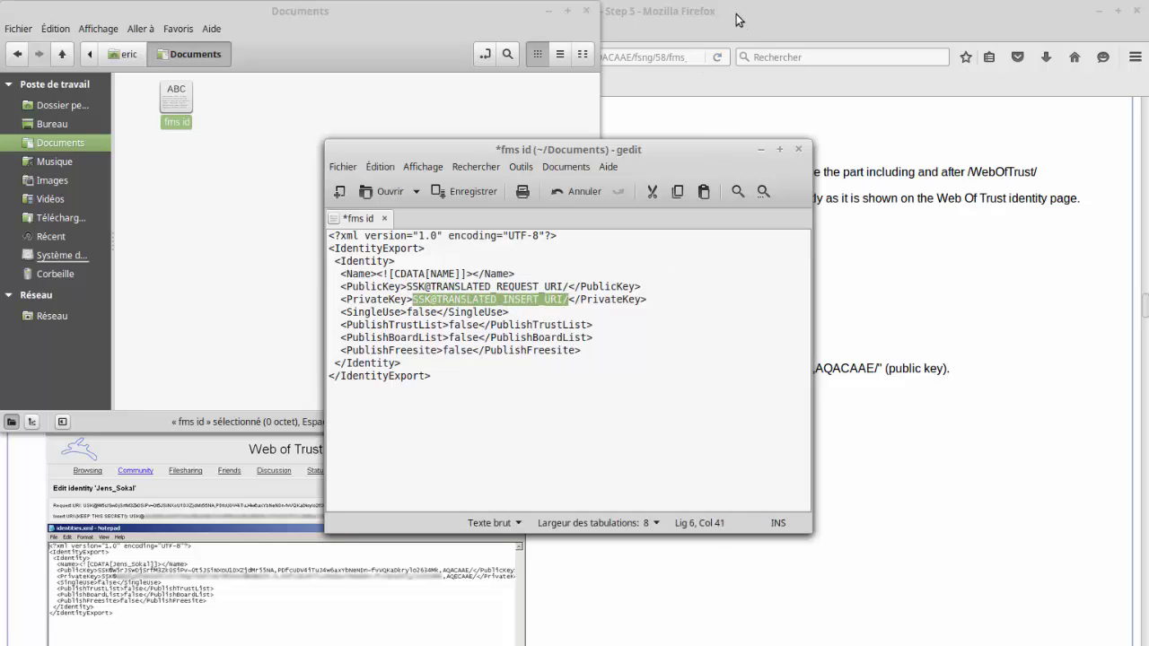
# Step: Return to Firefox and open the Freenet home page at 127.0.0.1:8888 in a new tab
pyautogui.click(731, 25)
pyautogui.scroll(2, 269, 136)
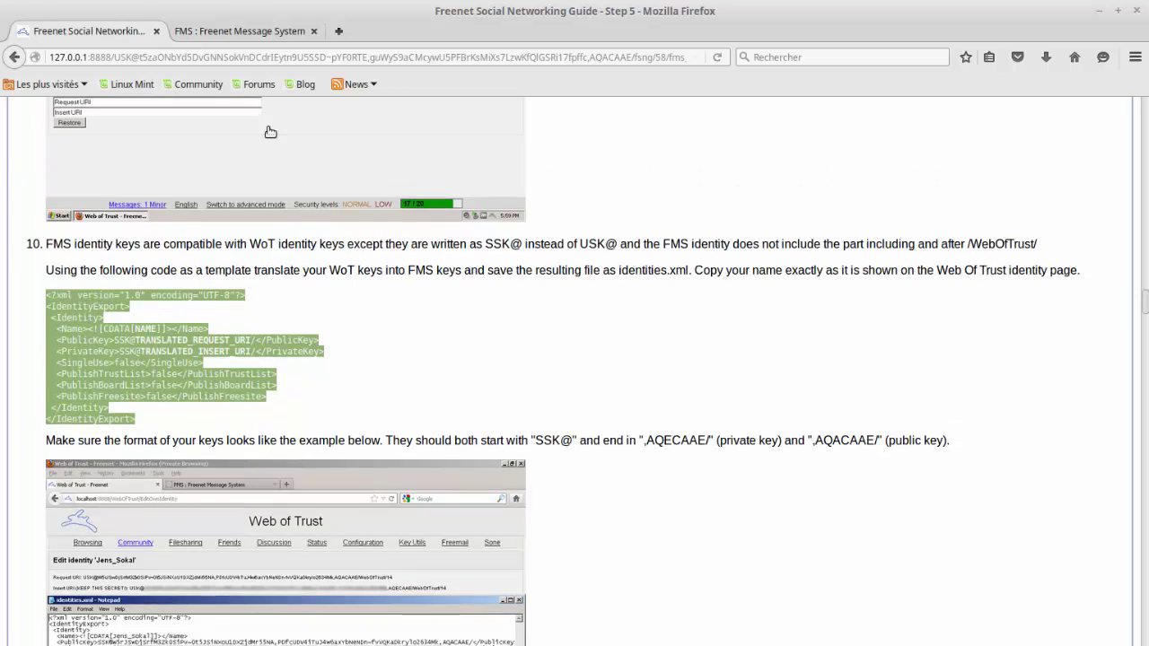
pyautogui.click(289, 34)
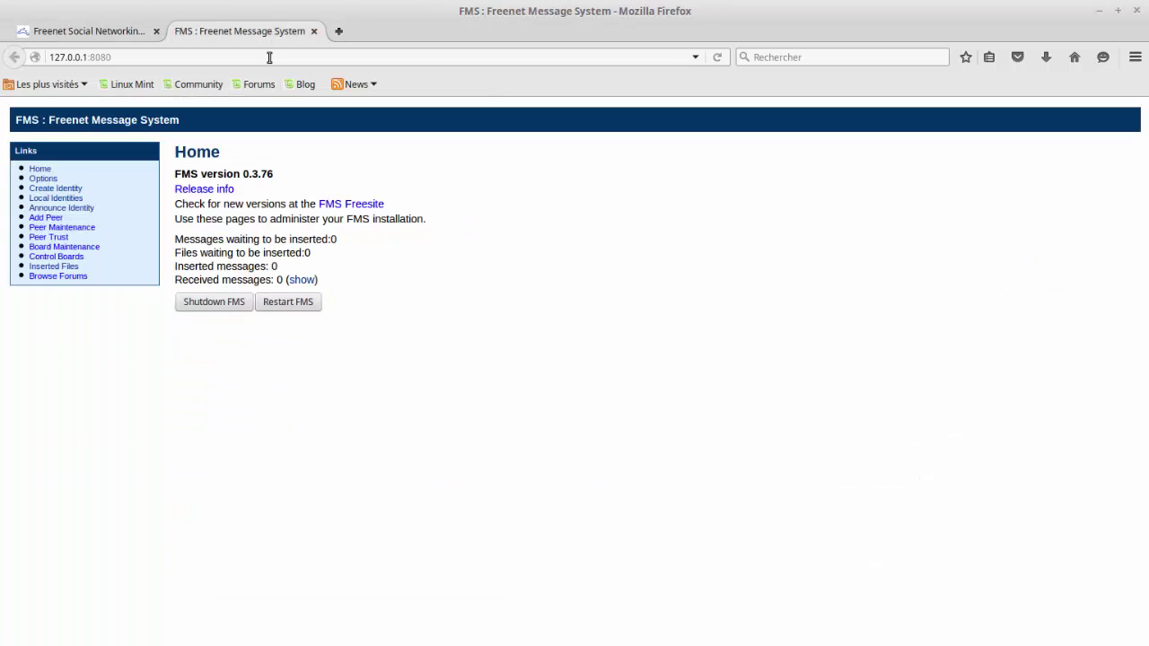
pyautogui.click(338, 32)
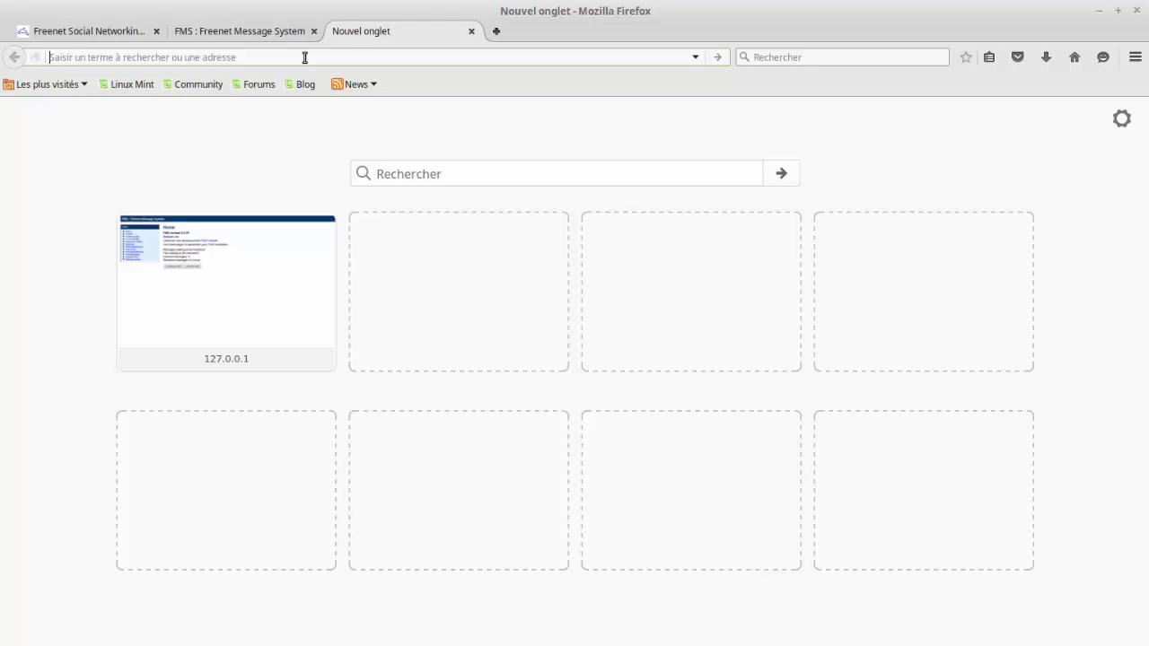
pyautogui.write('127.0.')
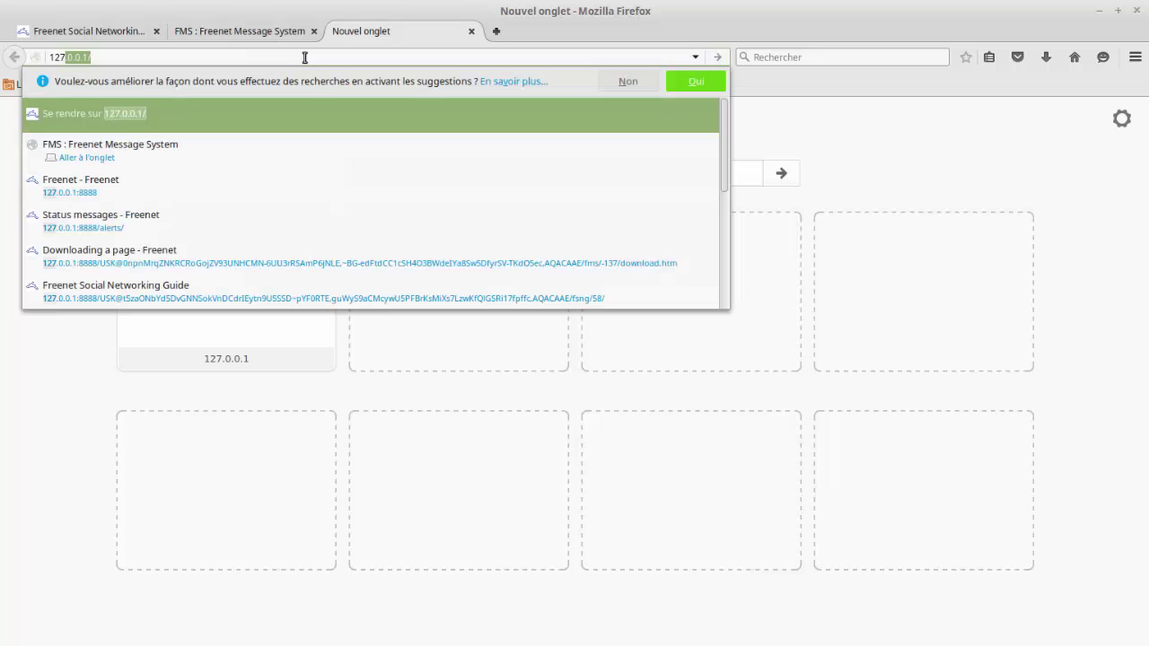
pyautogui.write('0.')
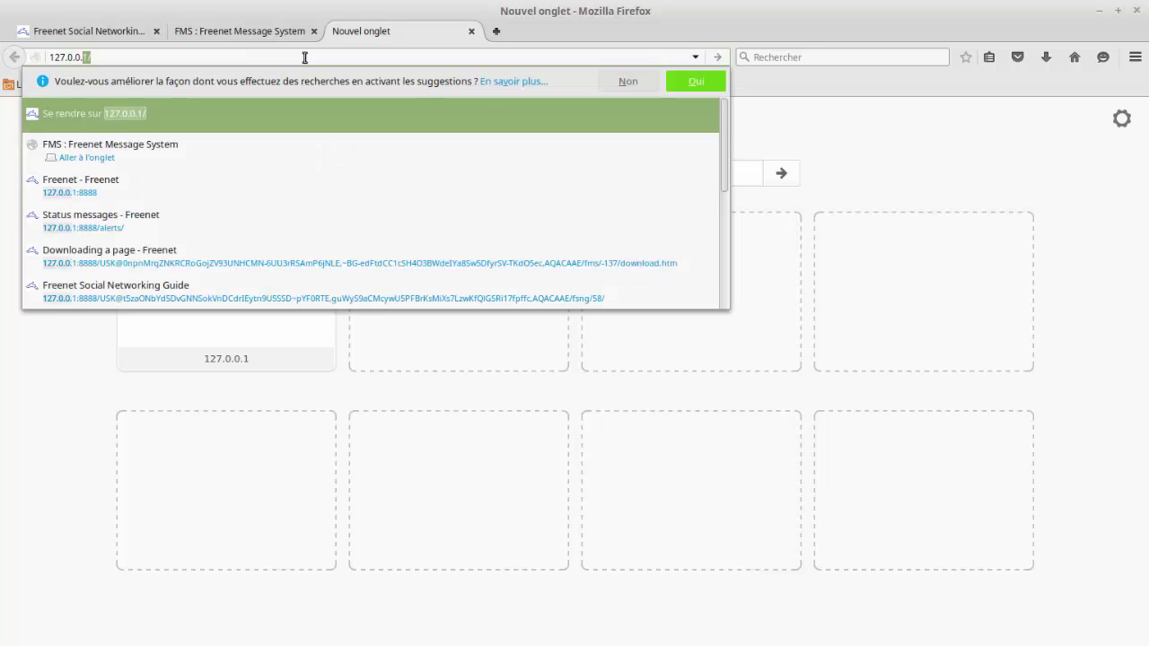
pyautogui.write('1:8888')
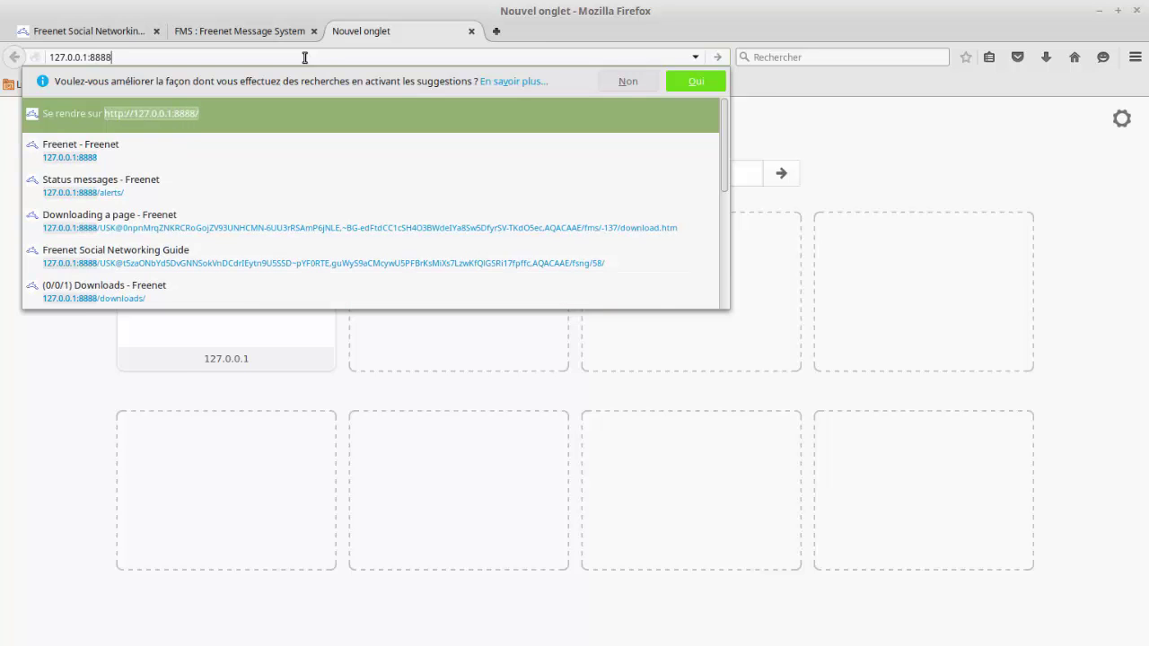
pyautogui.press('Return')
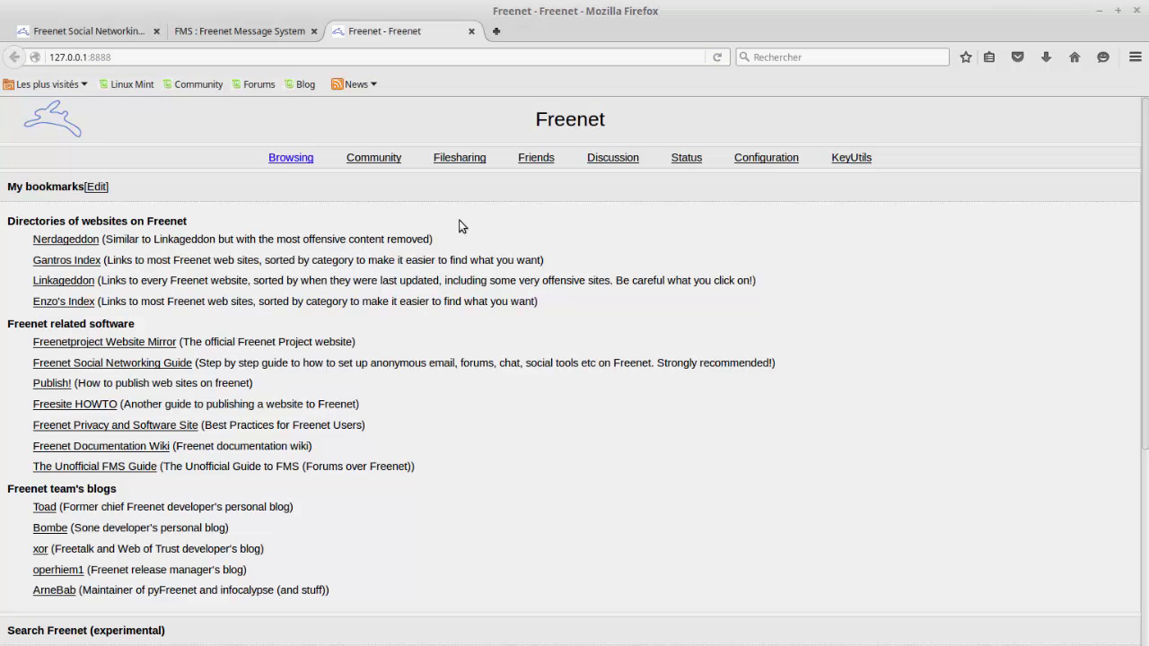
# Step: Open the Web of Trust page for My Identity and copy the logged-in identity's name
pyautogui.moveTo(386, 159)
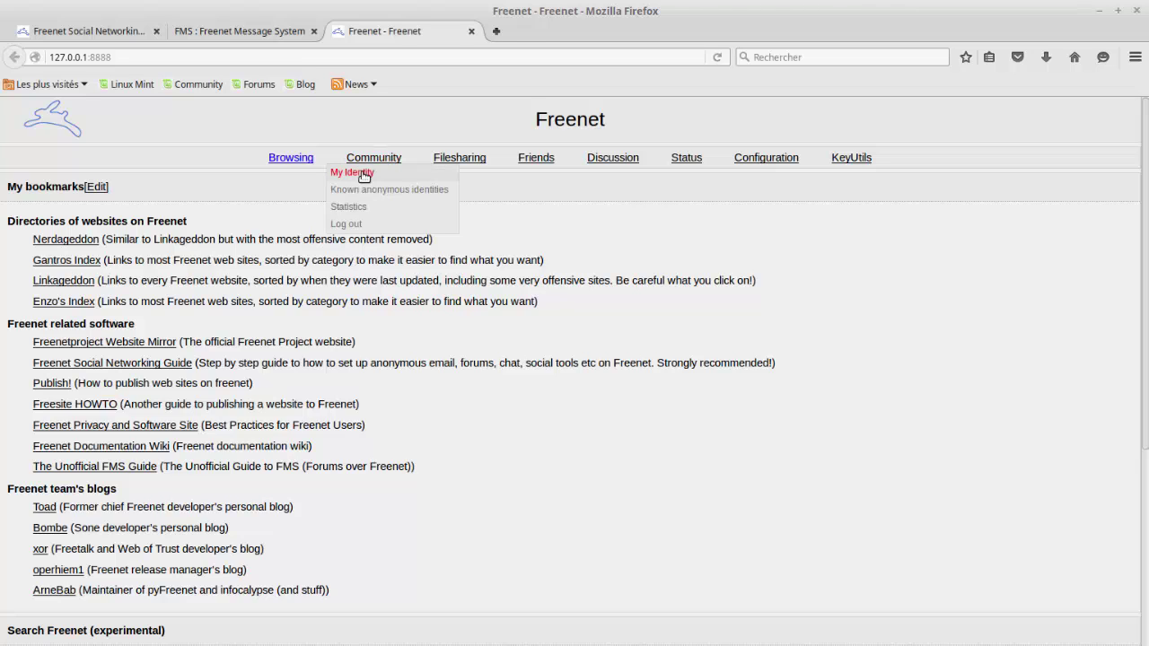
pyautogui.click(359, 173)
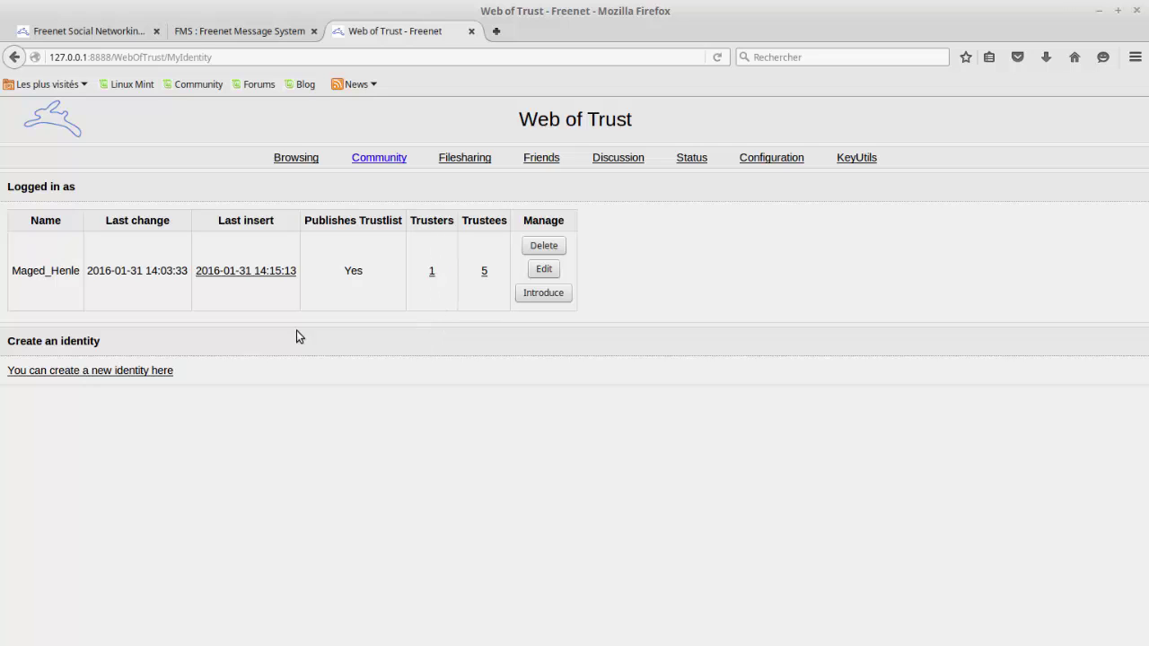
pyautogui.doubleClick(18, 267)
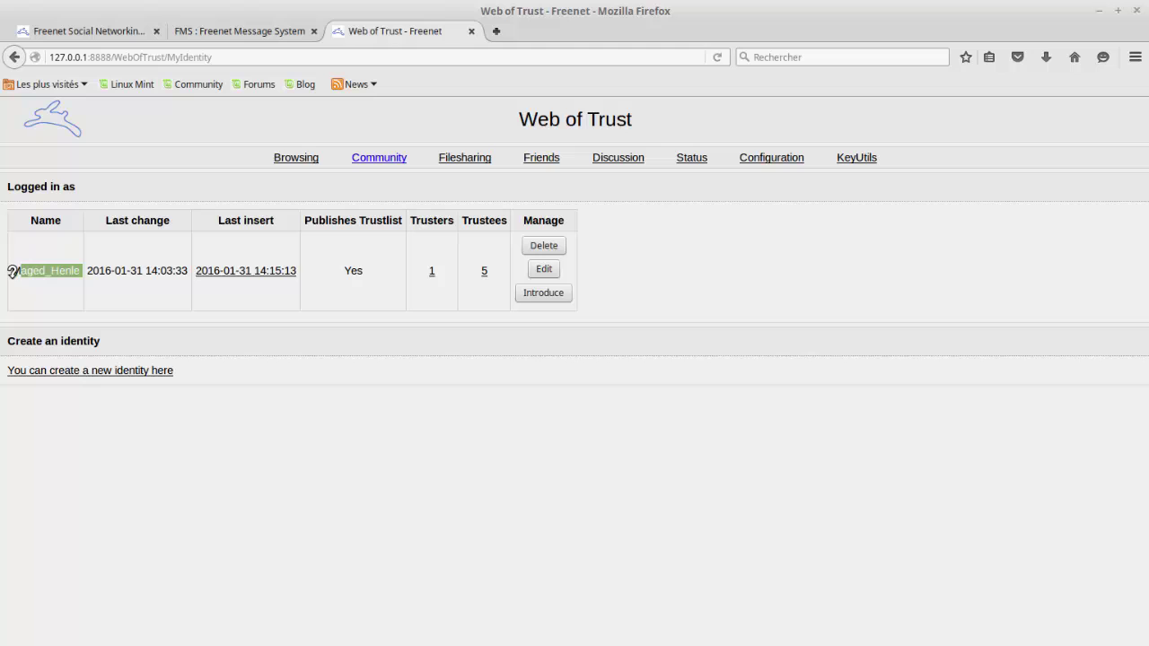
pyautogui.moveTo(12, 271); pyautogui.dragTo(79, 262)
pyautogui.rightClick(60, 270)
pyautogui.click(45, 280)
pyautogui.rightClick(69, 271)
pyautogui.click(92, 281)
# Step: Switch to the fms id document and replace the NAME placeholder with the copied identity name, without trailing spaces
pyautogui.hotkey('alt', 'Tab')
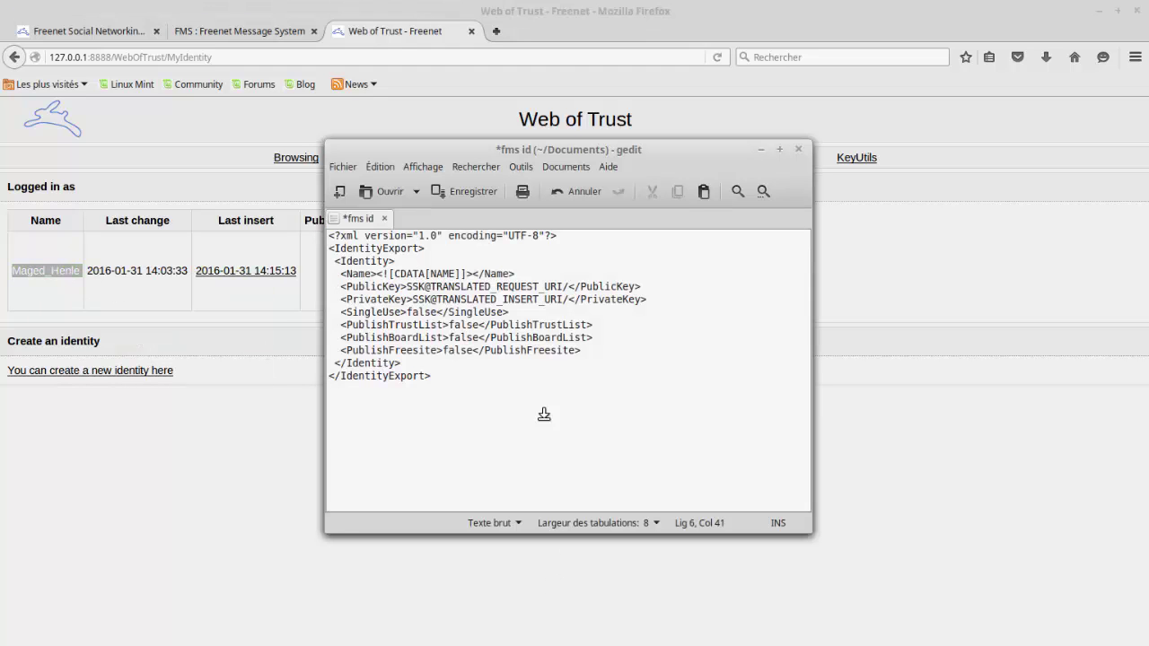
pyautogui.doubleClick(434, 271)
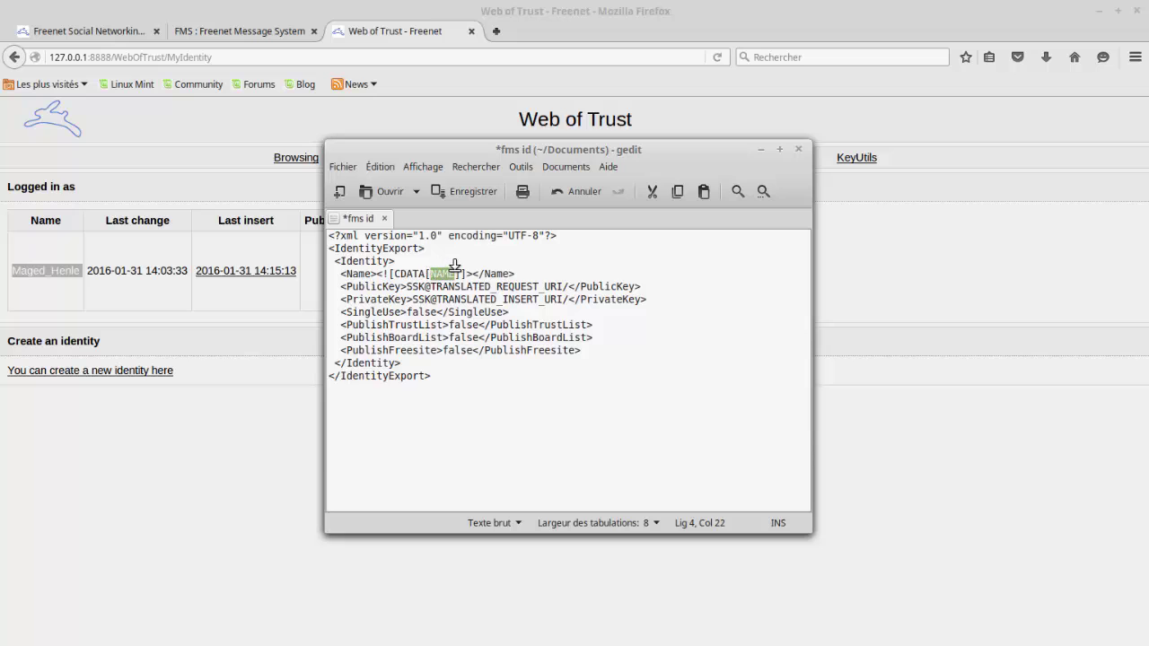
pyautogui.rightClick(446, 274)
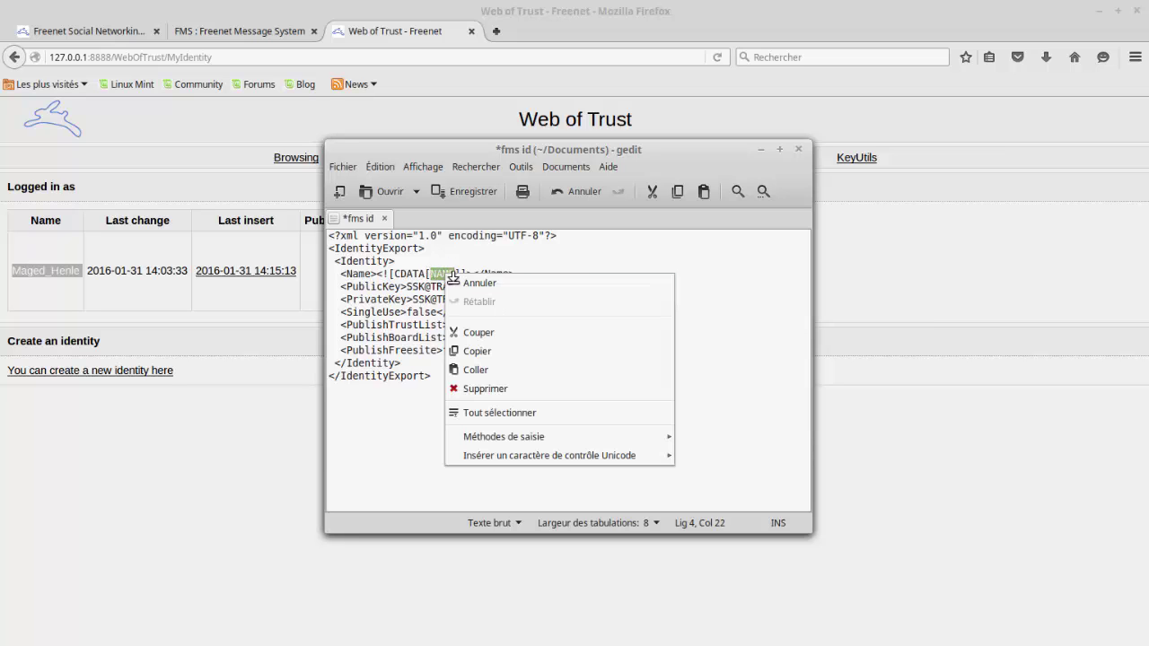
pyautogui.click(474, 369)
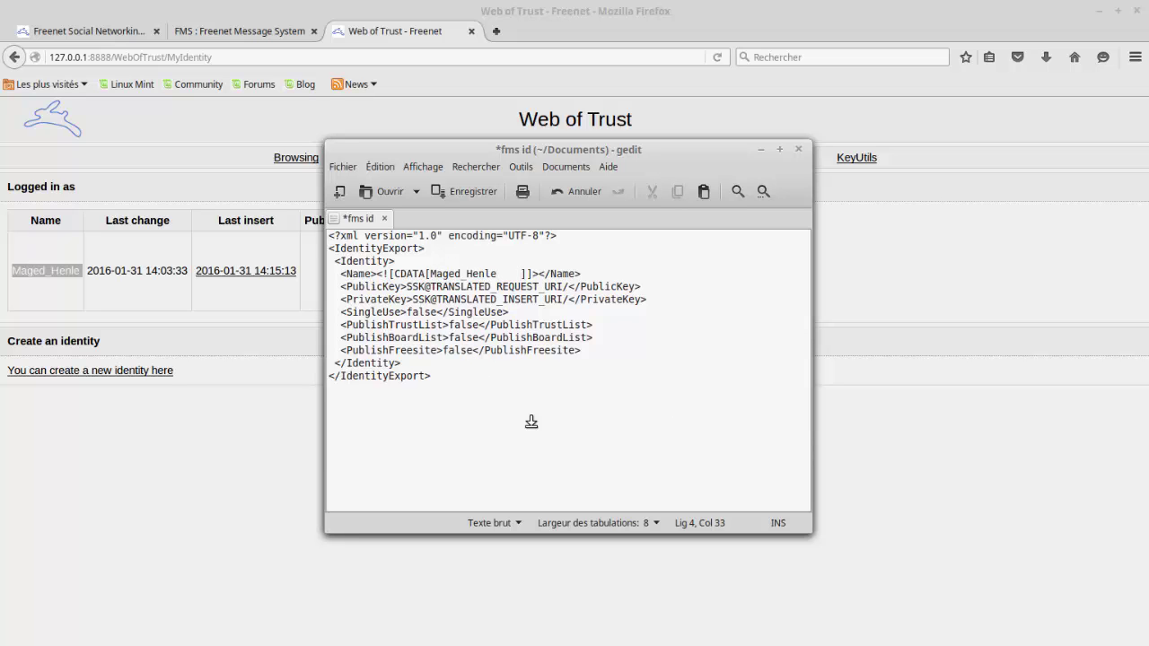
# Step: Return to Firefox, open the identity for editing and copy the Request URI key between USK@ and /WebOfTrust/0
pyautogui.click(261, 318)
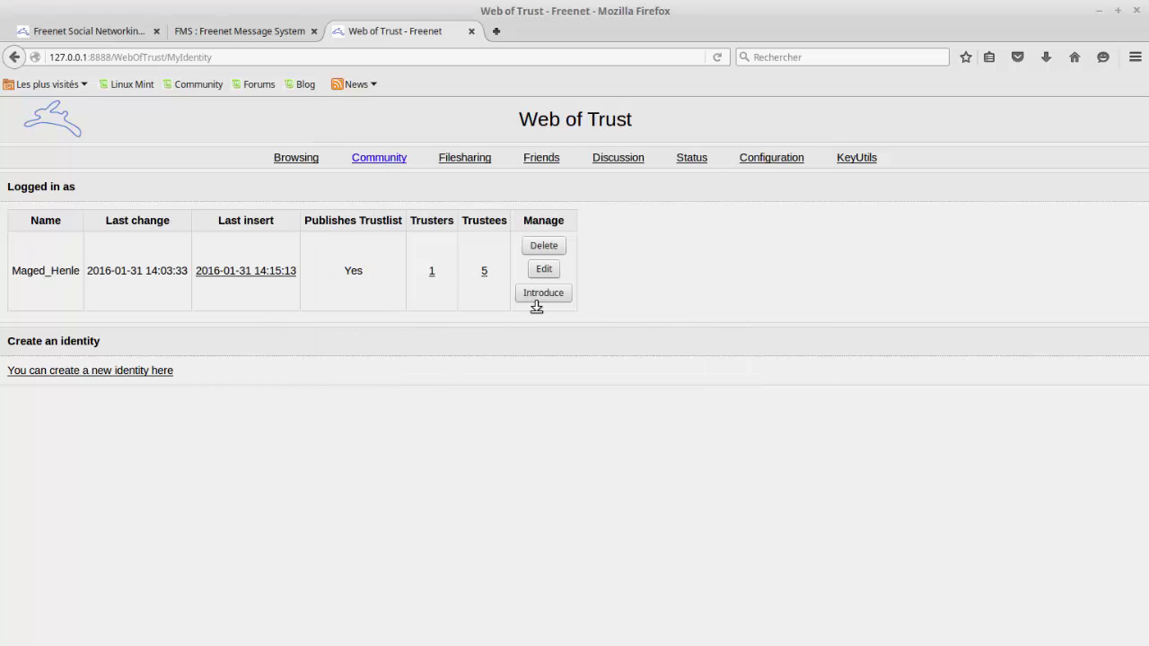
pyautogui.click(549, 268)
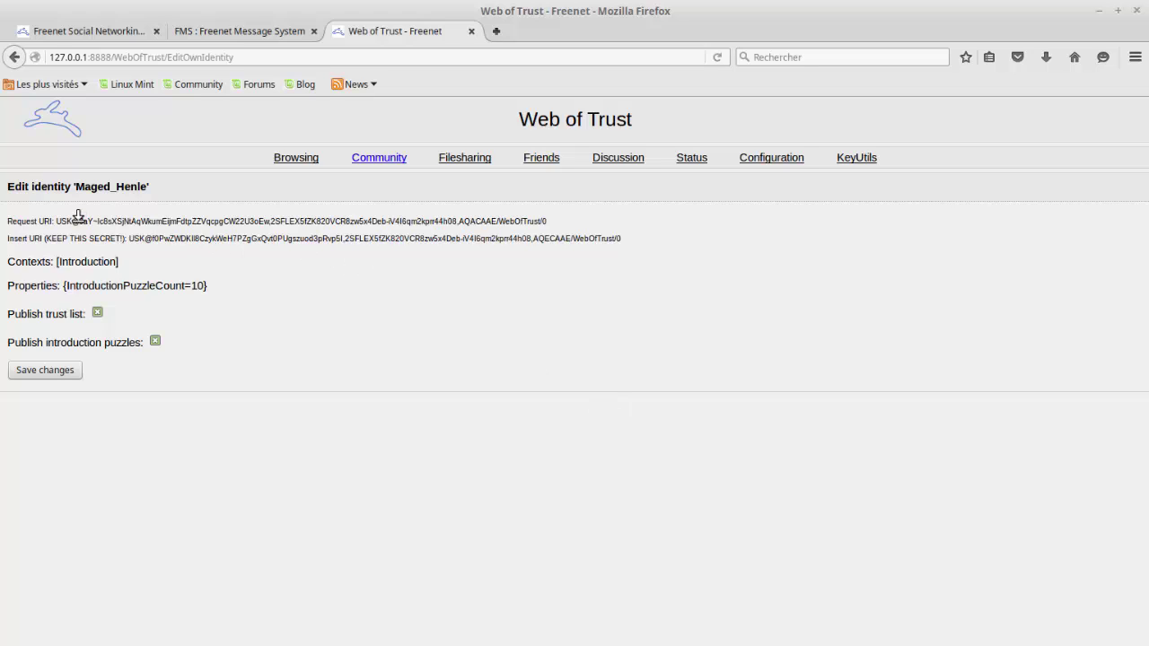
pyautogui.moveTo(82, 218); pyautogui.dragTo(497, 216)
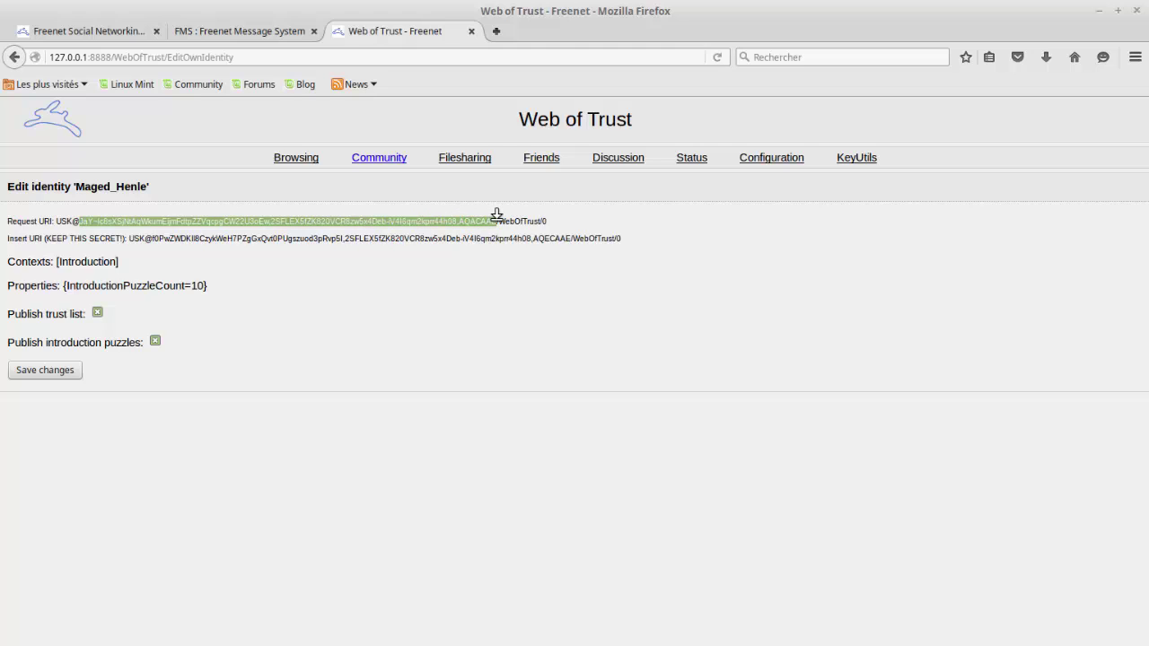
pyautogui.rightClick(478, 219)
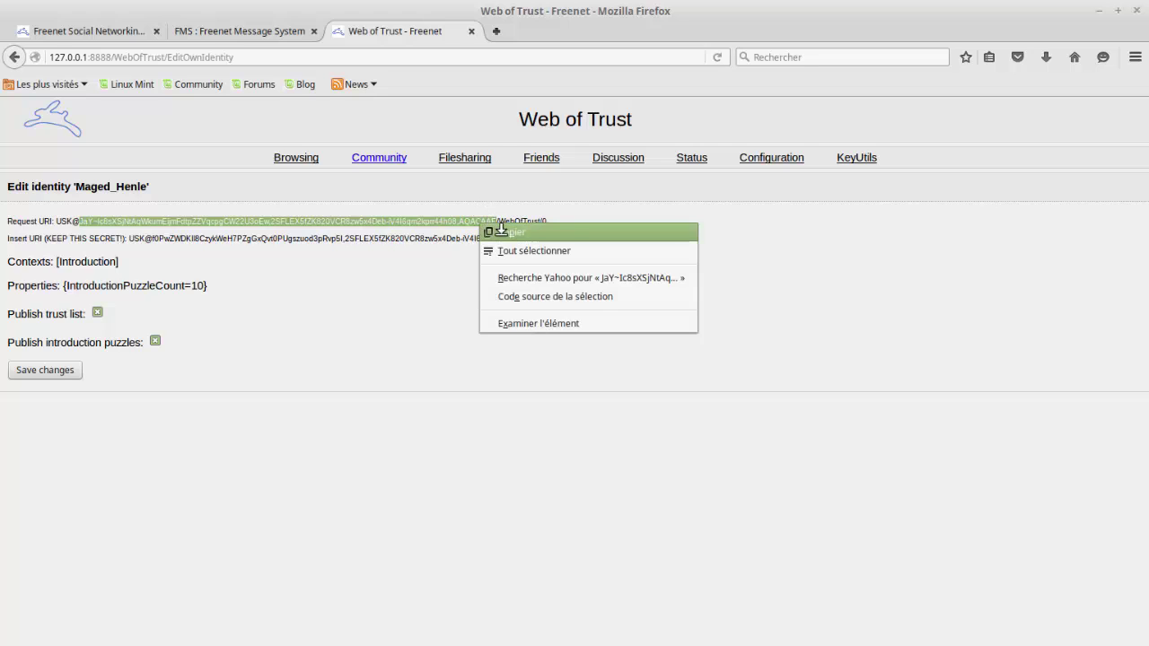
pyautogui.click(507, 231)
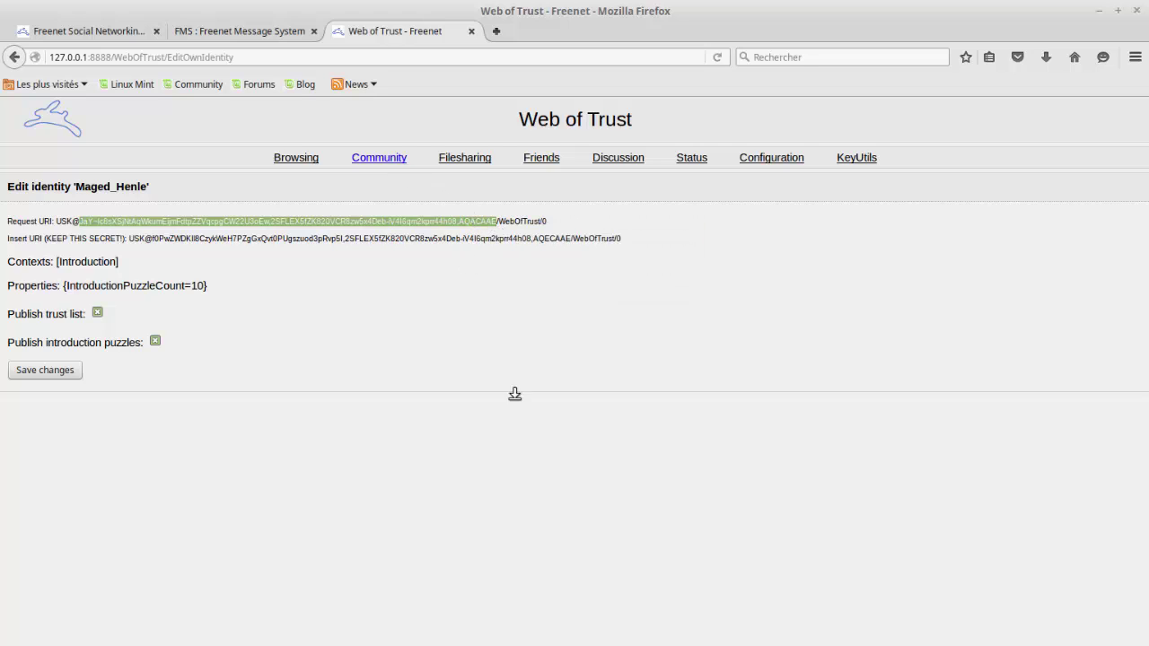
# Step: In the fms id document, replace TRANSLATED_REQUEST_URI with the copied public key and widen the window to fit the line
pyautogui.moveTo(564, 642)
pyautogui.moveTo(440, 642)
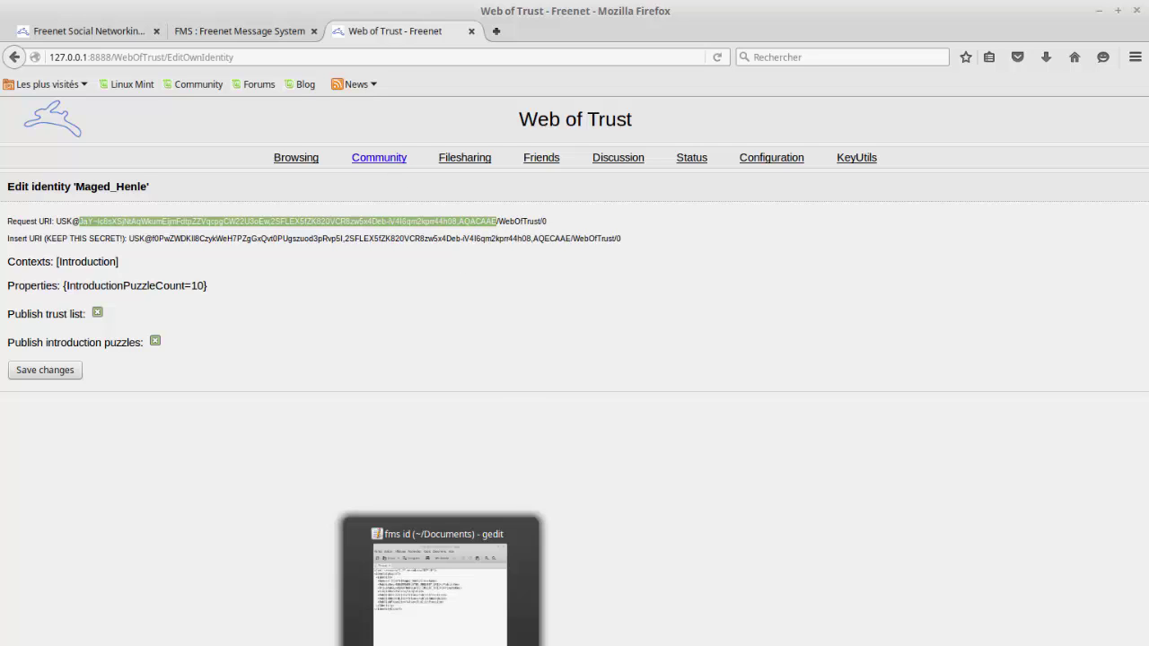
pyautogui.click(440, 642)
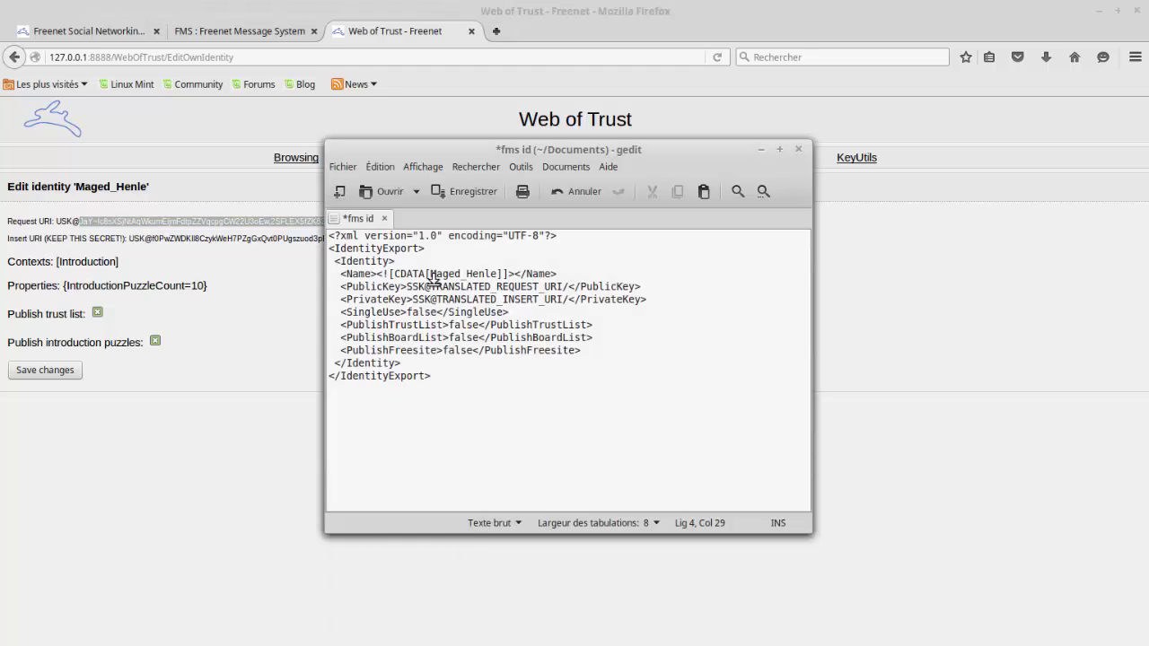
pyautogui.moveTo(432, 286); pyautogui.dragTo(563, 281)
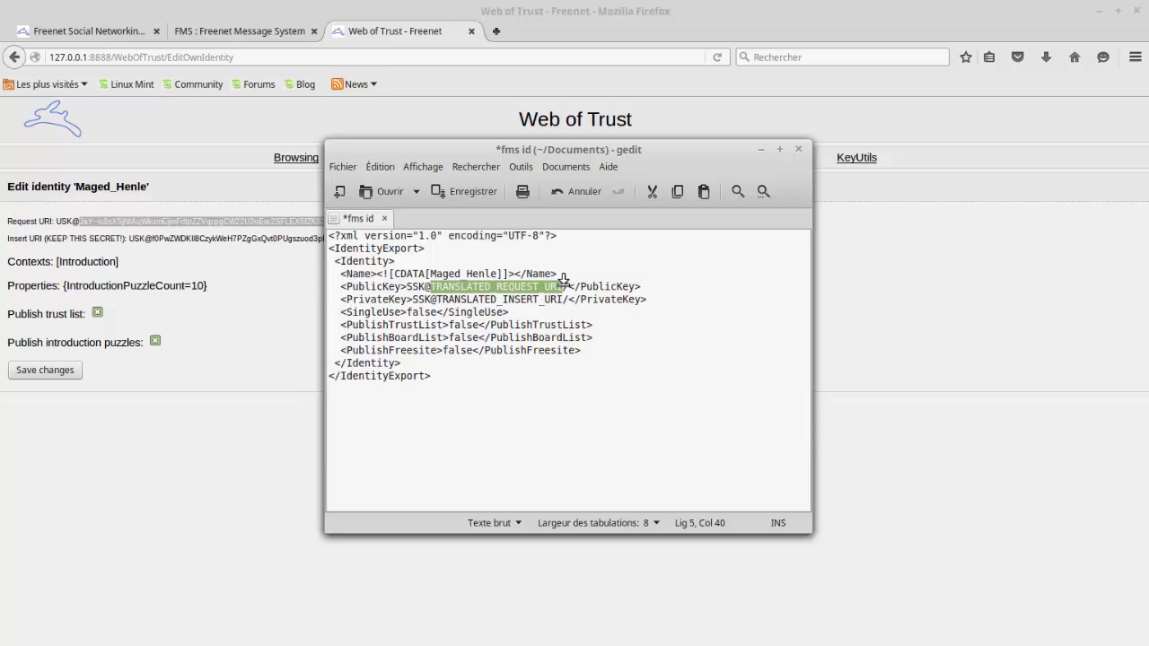
pyautogui.rightClick(547, 282)
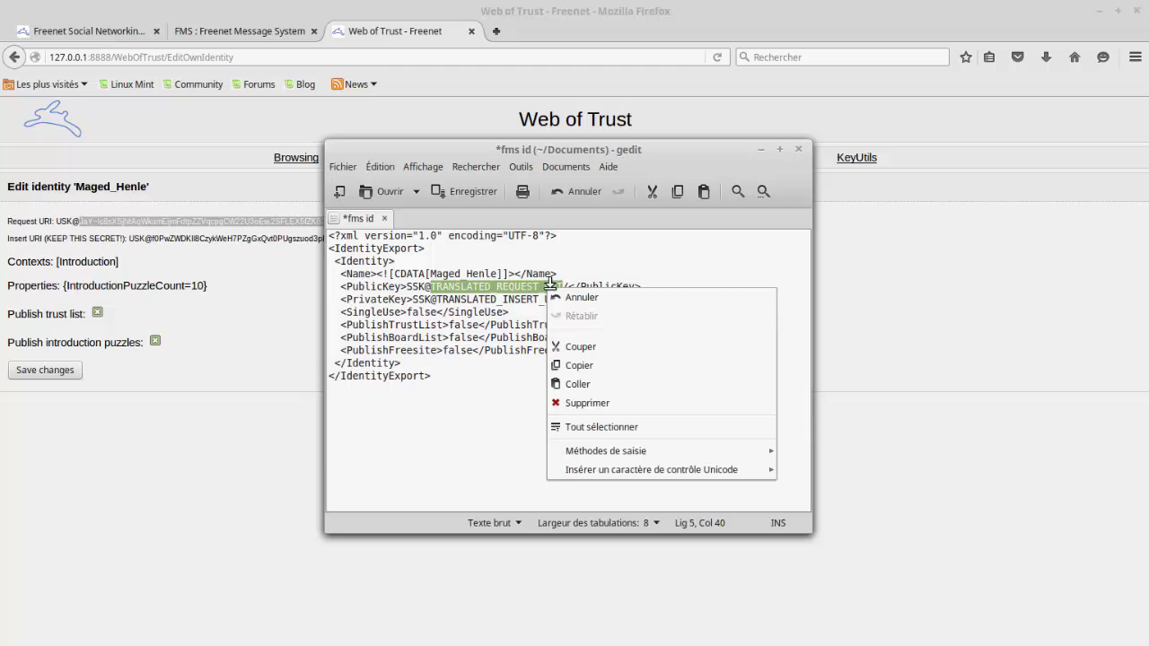
pyautogui.click(578, 379)
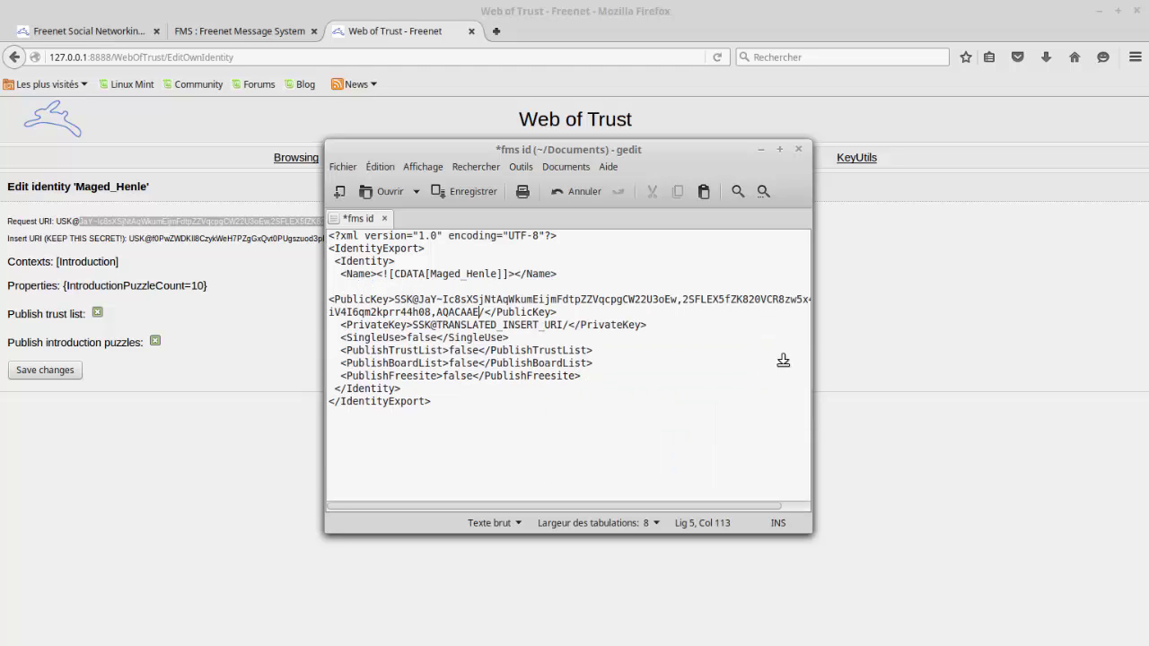
pyautogui.moveTo(813, 344); pyautogui.dragTo(1131, 319)
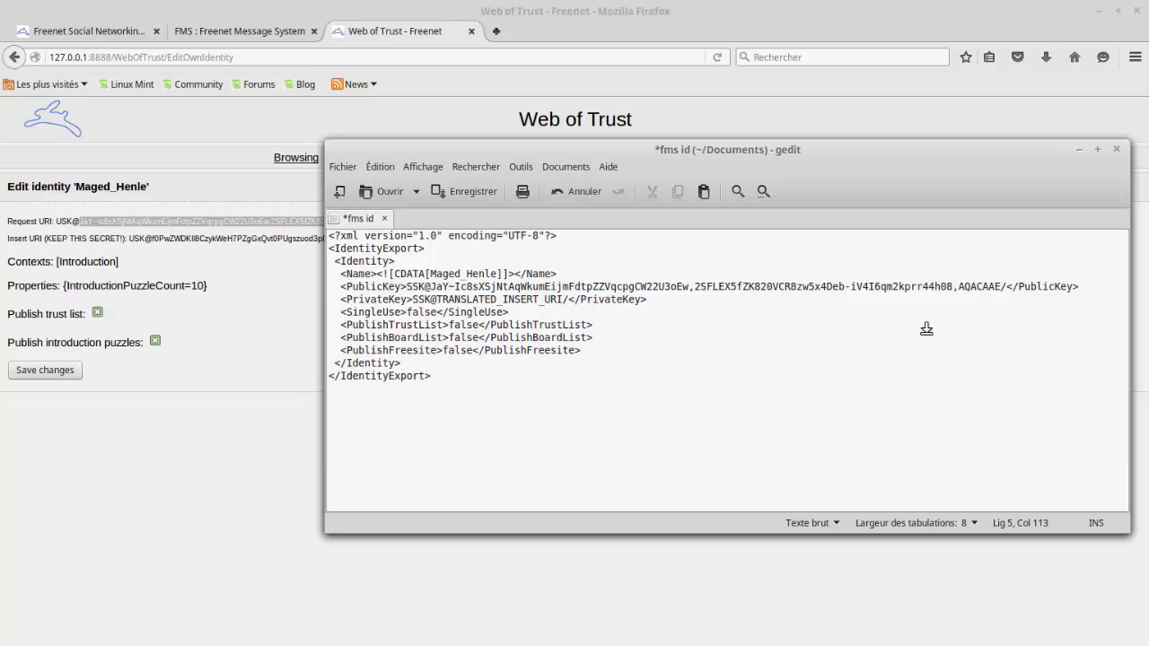
# Step: Return to the Firefox identity page and copy the secret Insert URI key between USK@ and /WebOfTrust/0
pyautogui.click(169, 239)
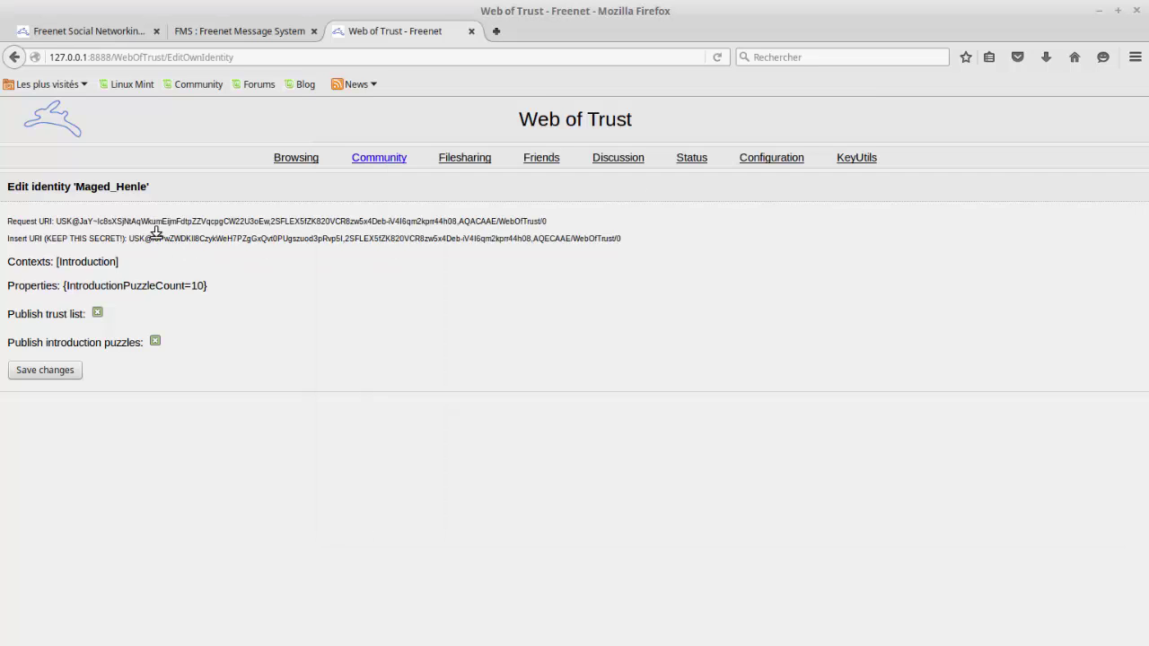
pyautogui.moveTo(154, 235); pyautogui.dragTo(570, 235)
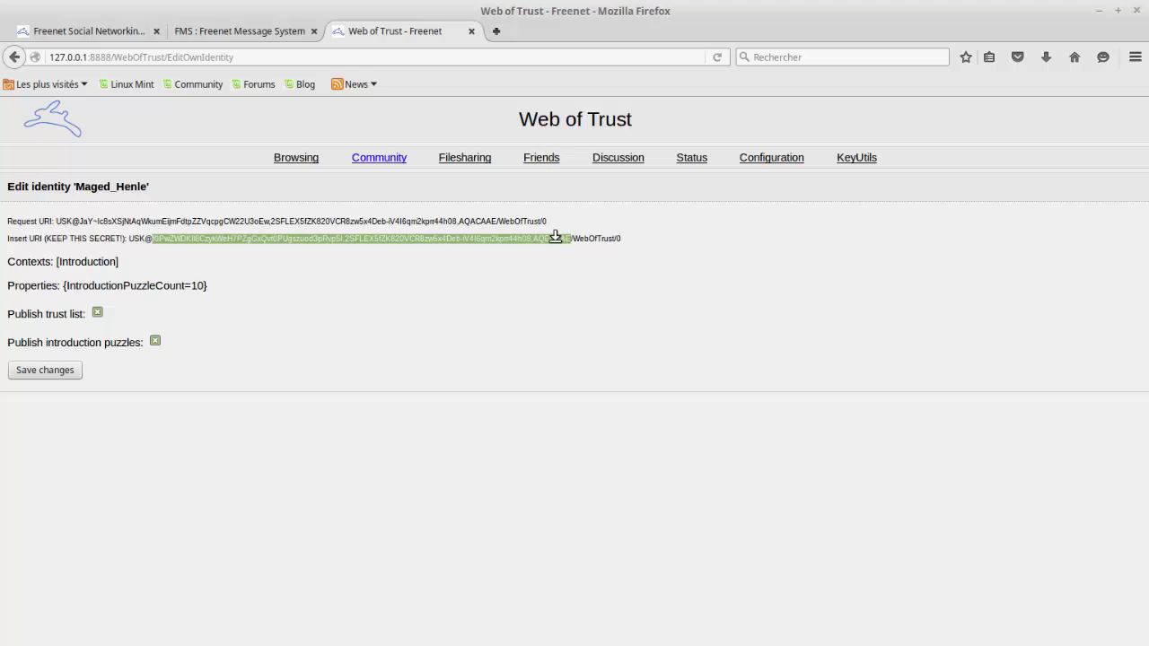
pyautogui.rightClick(557, 239)
pyautogui.click(573, 248)
# Step: Switch to the fms id document and replace TRANSLATED_INSERT_URI in the PrivateKey line with the copied private key
pyautogui.hotkey('alt', 'Tab')
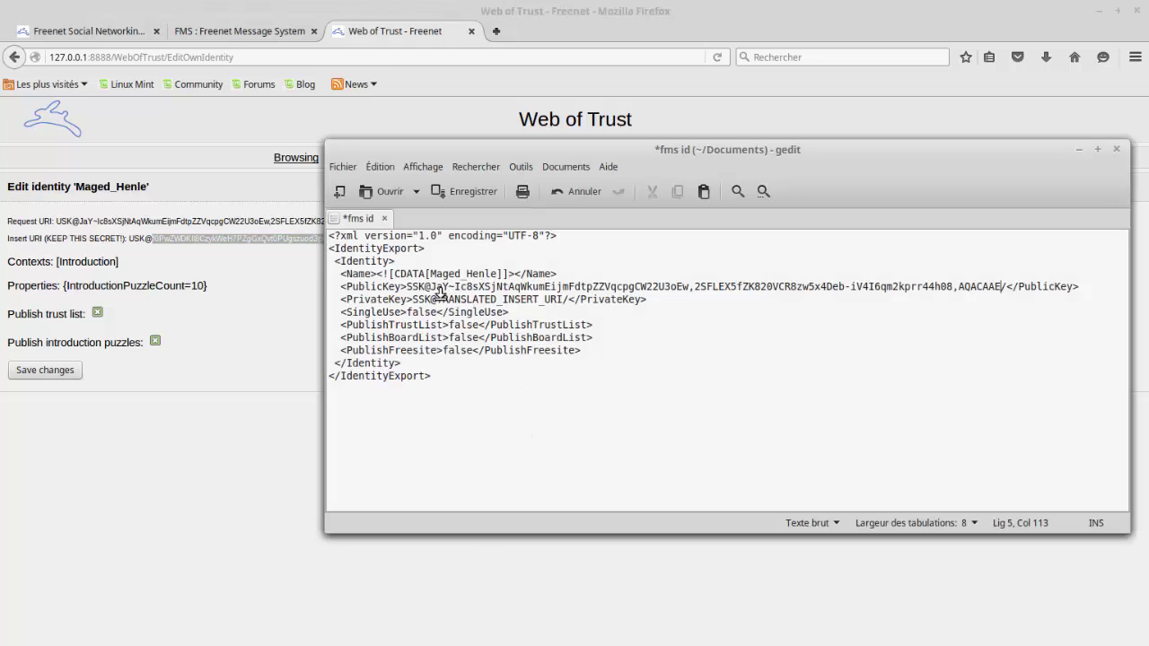
pyautogui.moveTo(438, 299); pyautogui.dragTo(552, 295)
pyautogui.rightClick(552, 296)
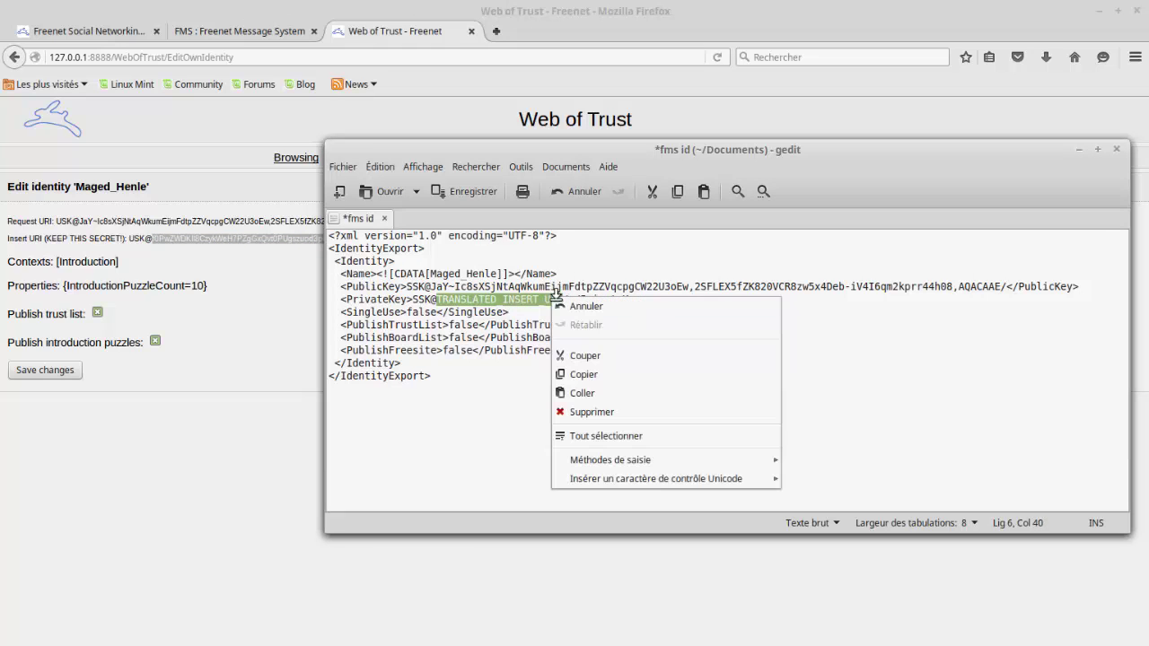
pyautogui.click(585, 391)
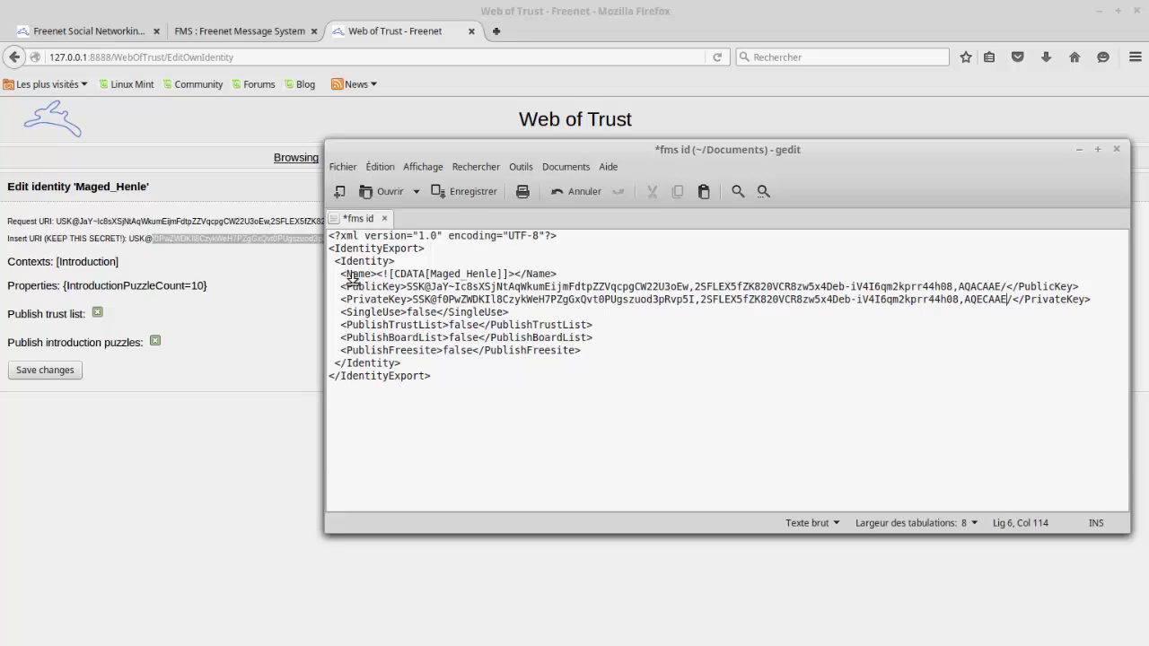
# Step: Highlight the PublicKey and PrivateKey tags for review, then save and close the fms id document
pyautogui.moveTo(351, 286); pyautogui.dragTo(406, 276)
pyautogui.click(404, 280)
pyautogui.moveTo(346, 299); pyautogui.dragTo(410, 299)
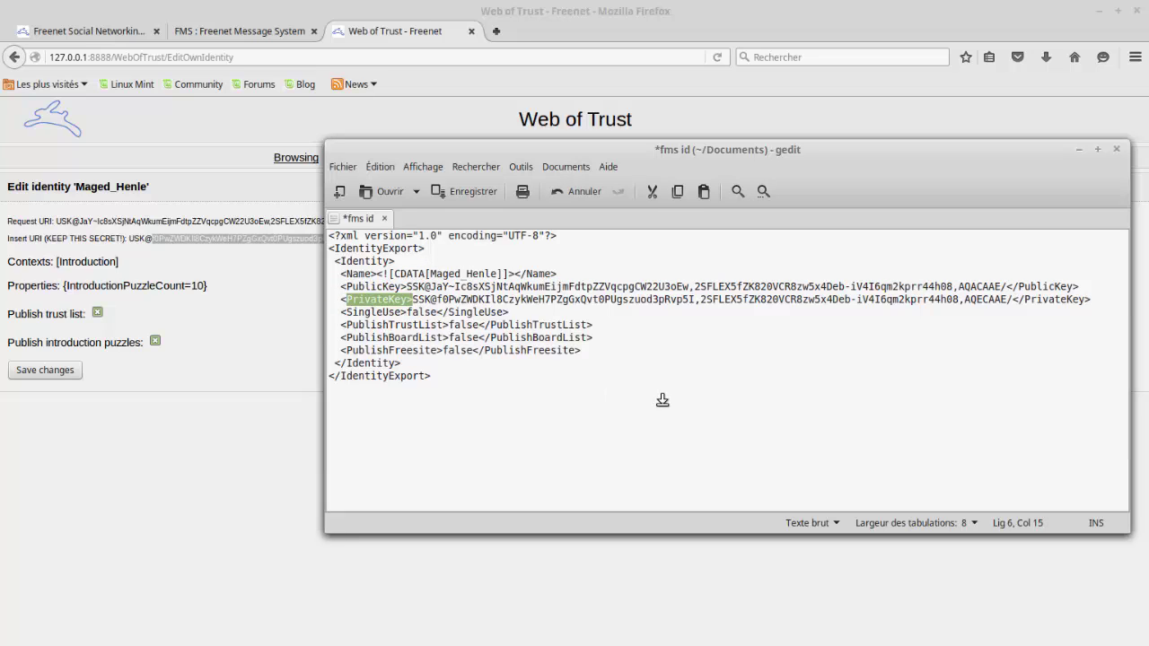
pyautogui.click(662, 400)
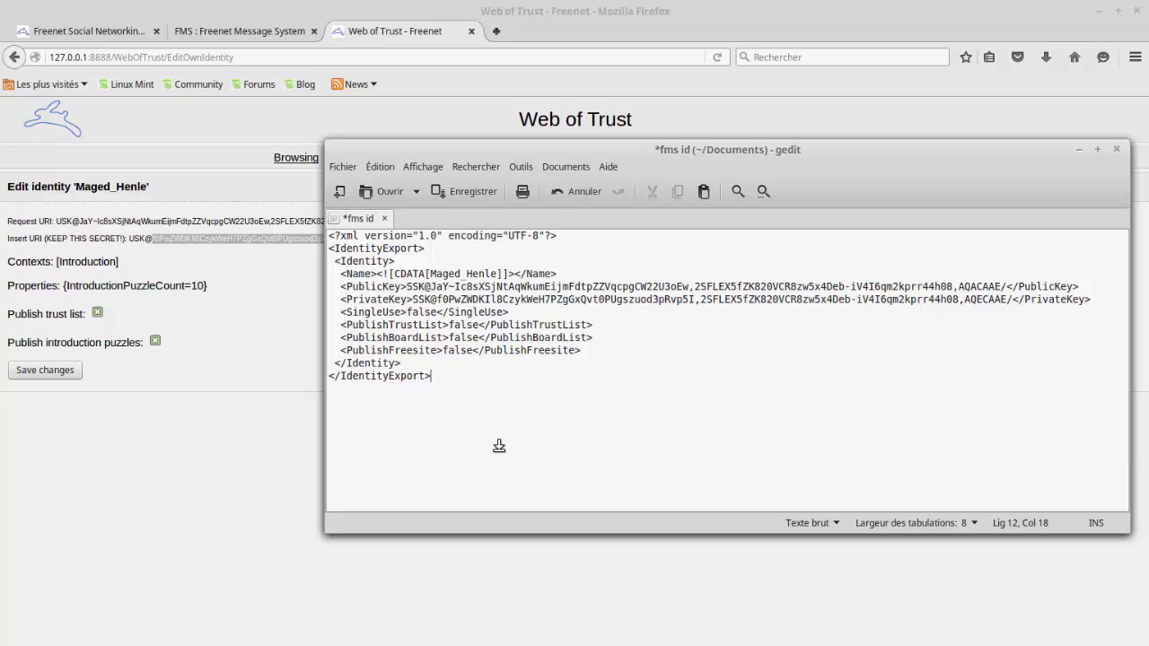
pyautogui.click(468, 190)
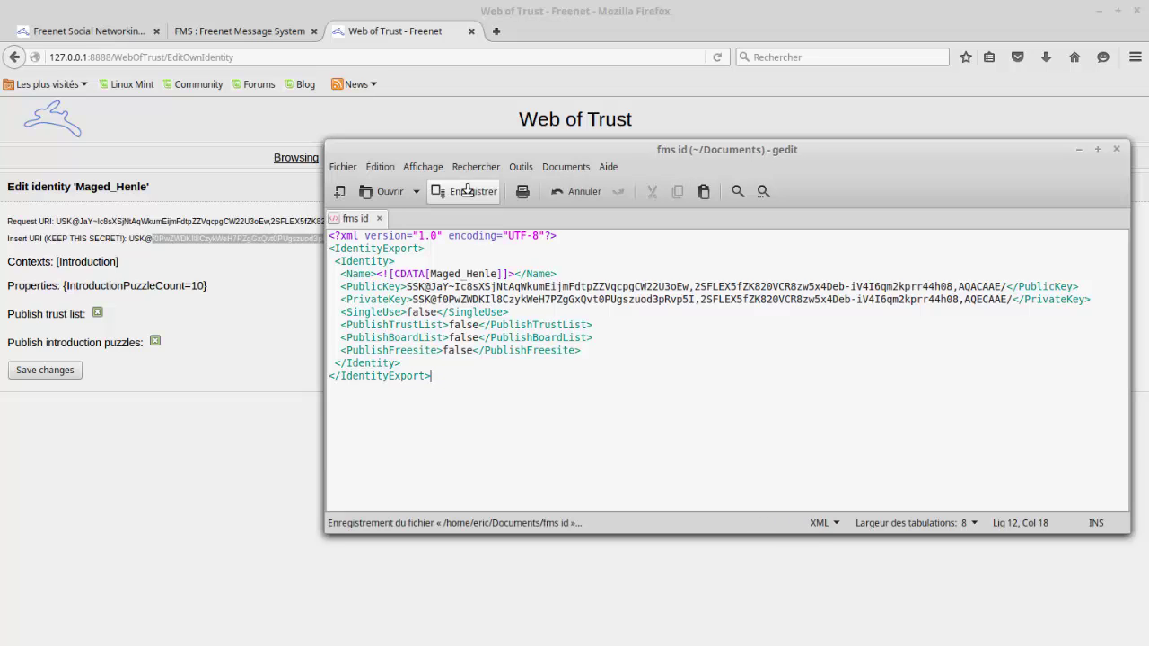
pyautogui.click(1120, 148)
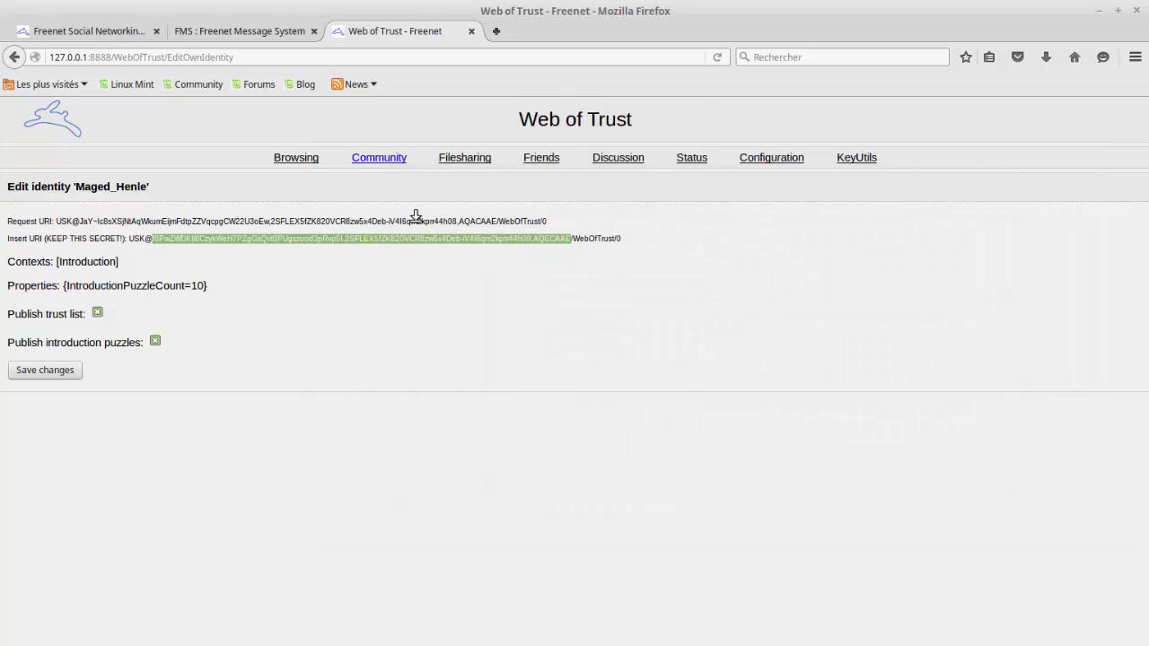
# Step: In the FMS page's Local Identities section, import the identity from the fms id file in the Documents folder
pyautogui.click(281, 30)
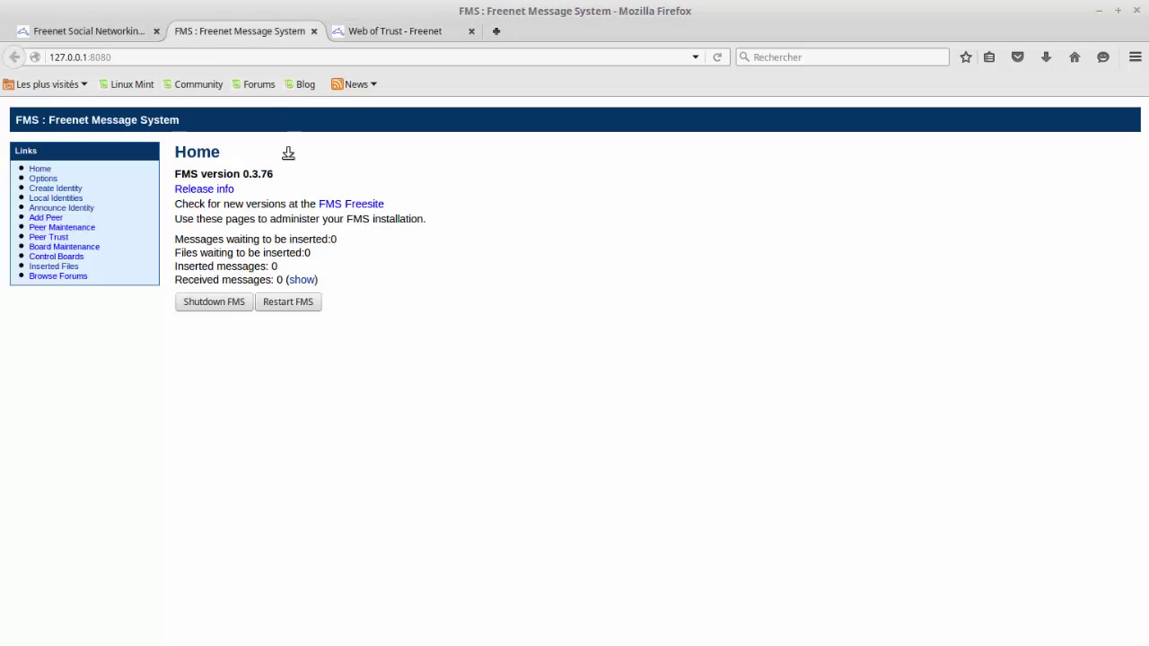
pyautogui.click(75, 197)
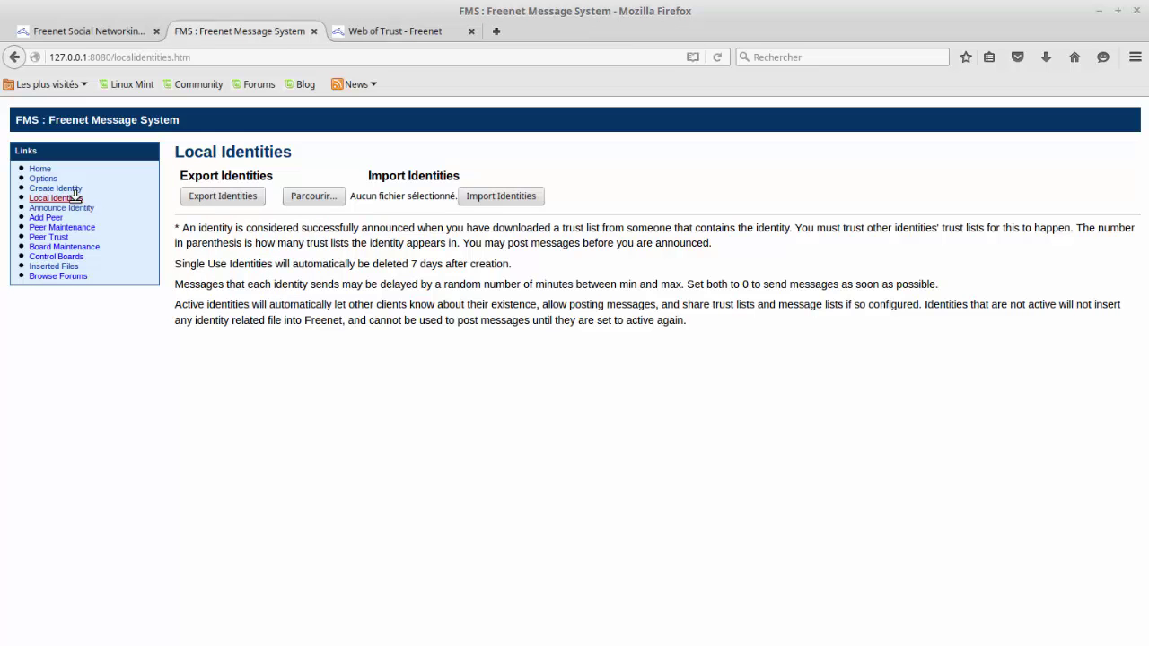
pyautogui.click(310, 196)
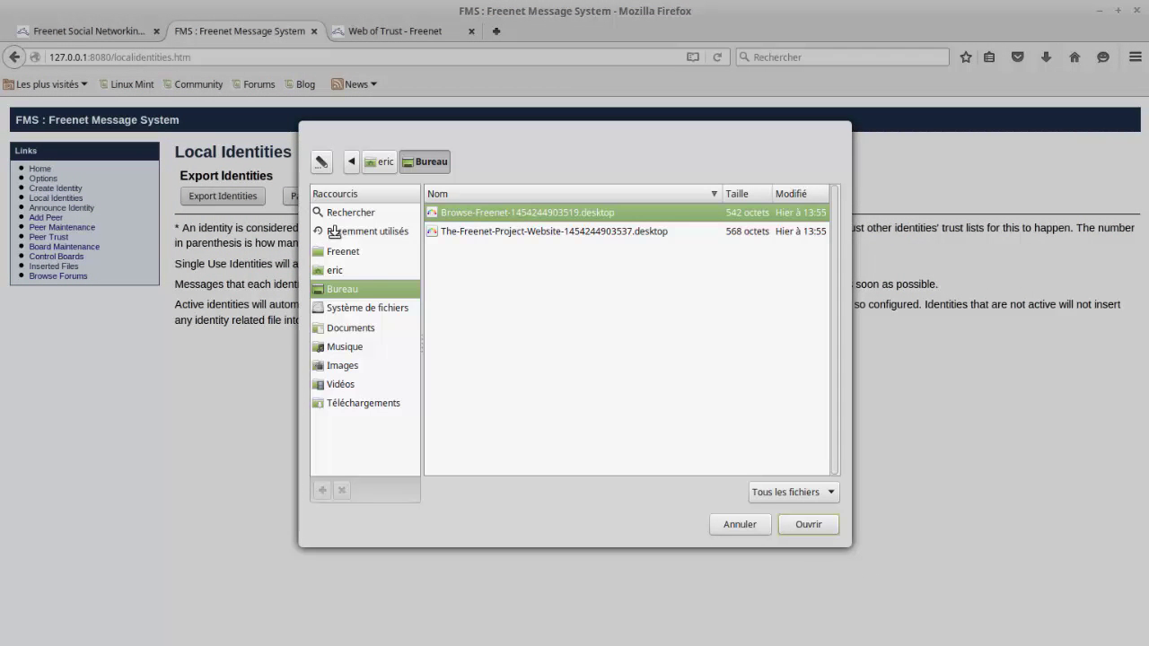
pyautogui.click(366, 325)
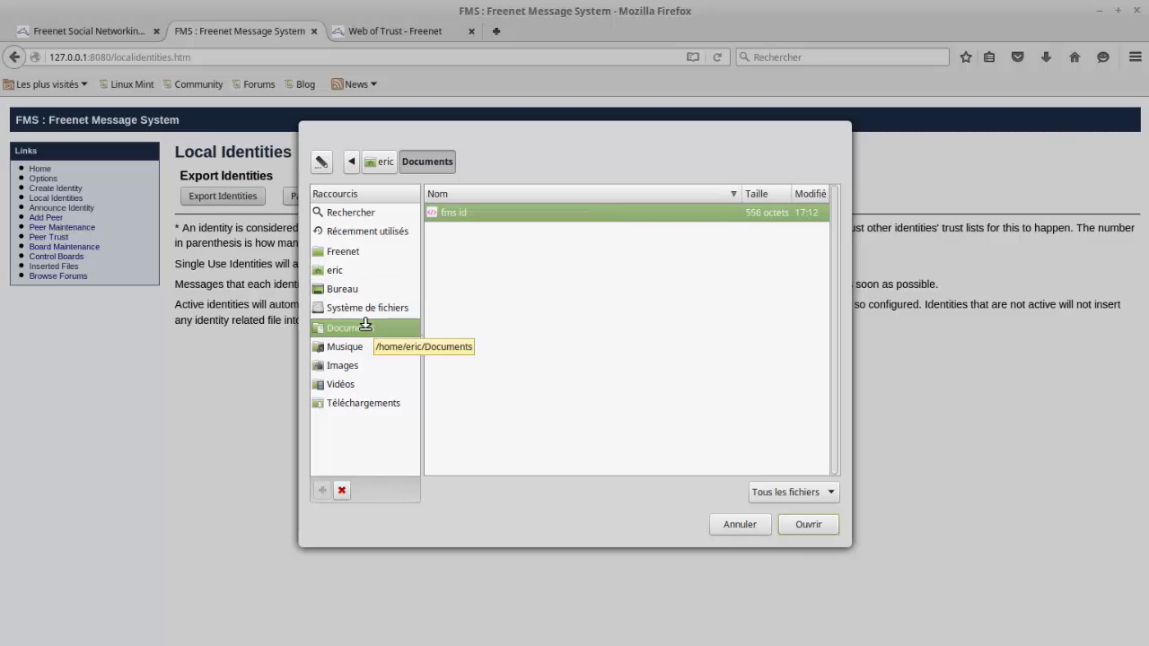
pyautogui.doubleClick(458, 211)
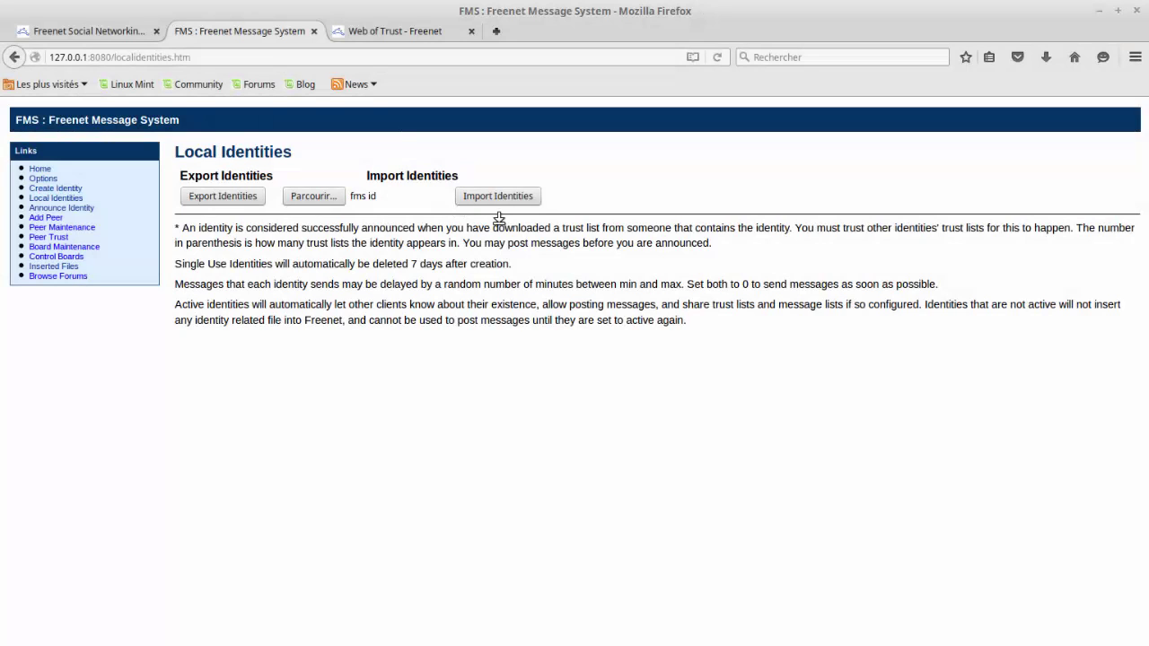
pyautogui.click(504, 193)
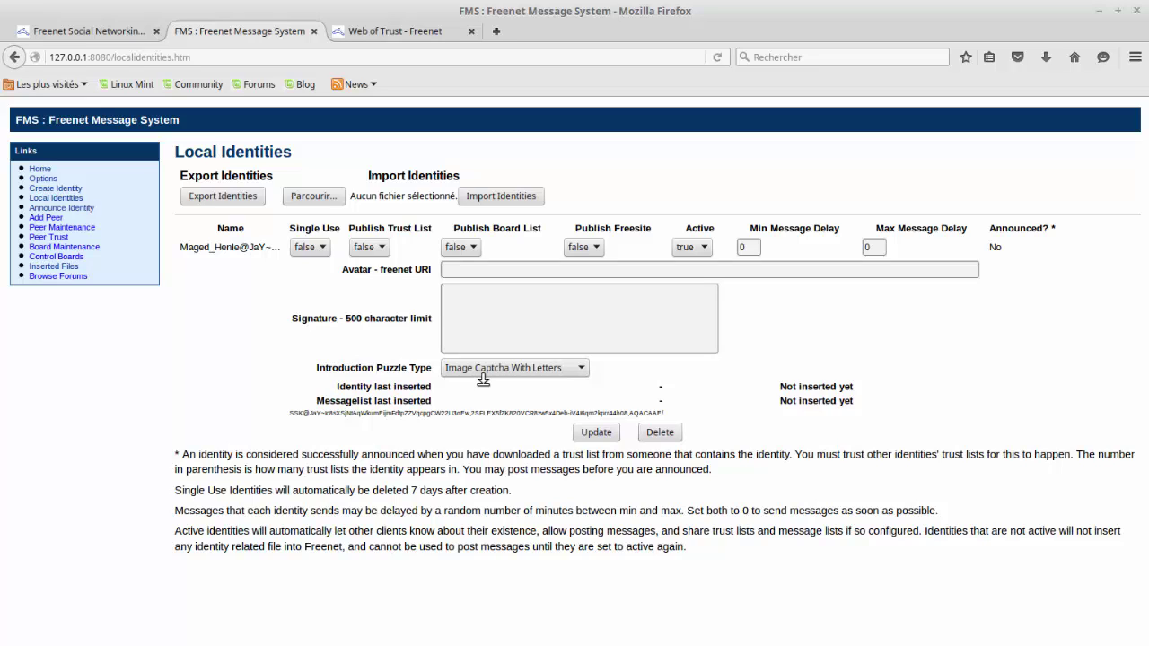
# Step: Update the imported local identity with its current settings and open the Announce Identity page
pyautogui.click(589, 429)
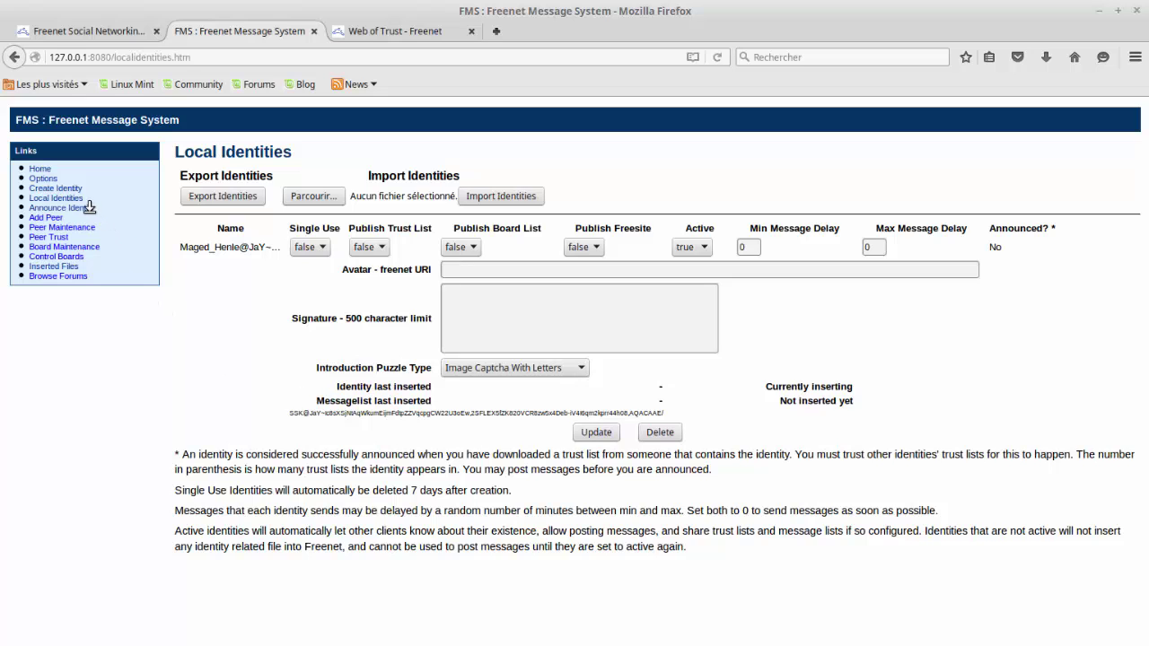
pyautogui.click(61, 207)
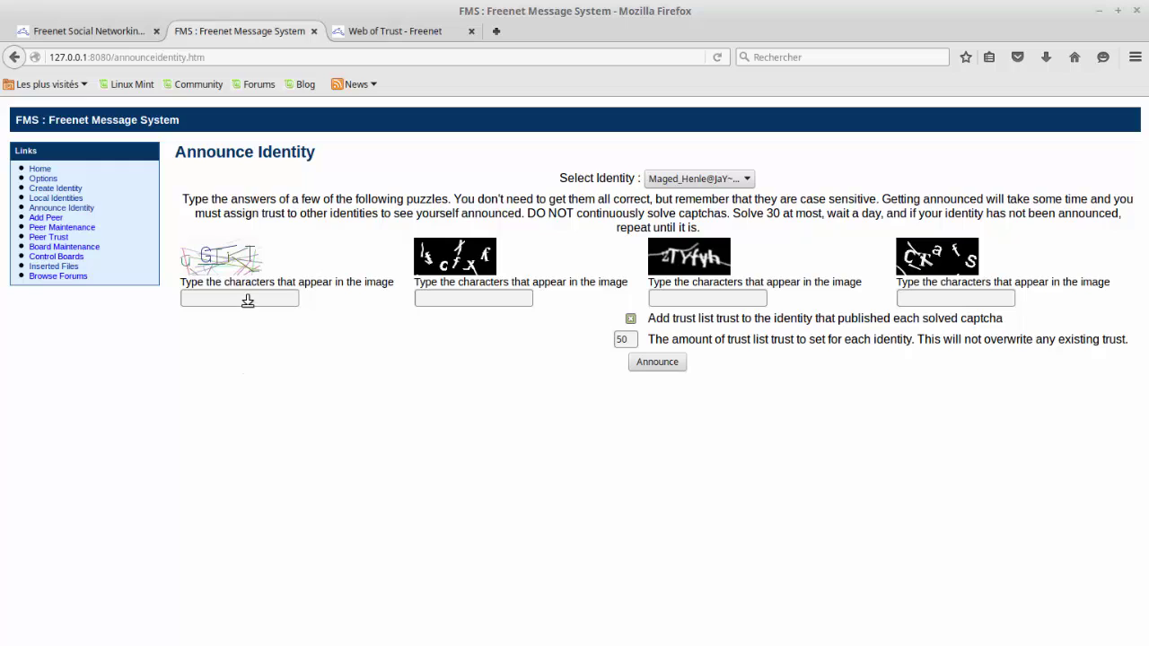
# Step: Answer the four captcha puzzles with the characters shown in their images and announce the selected identity
pyautogui.click(248, 300)
pyautogui.write('uGTiT')
pyautogui.click(446, 291)
pyautogui.write('fcfxfzlt==')
pyautogui.press('BackSpace')
pyautogui.press('BackSpace')
pyautogui.press('BackSpace')
pyautogui.press('BackSpace')
pyautogui.write('TYfyh')
pyautogui.click(926, 291)
pyautogui.write('CTafS')
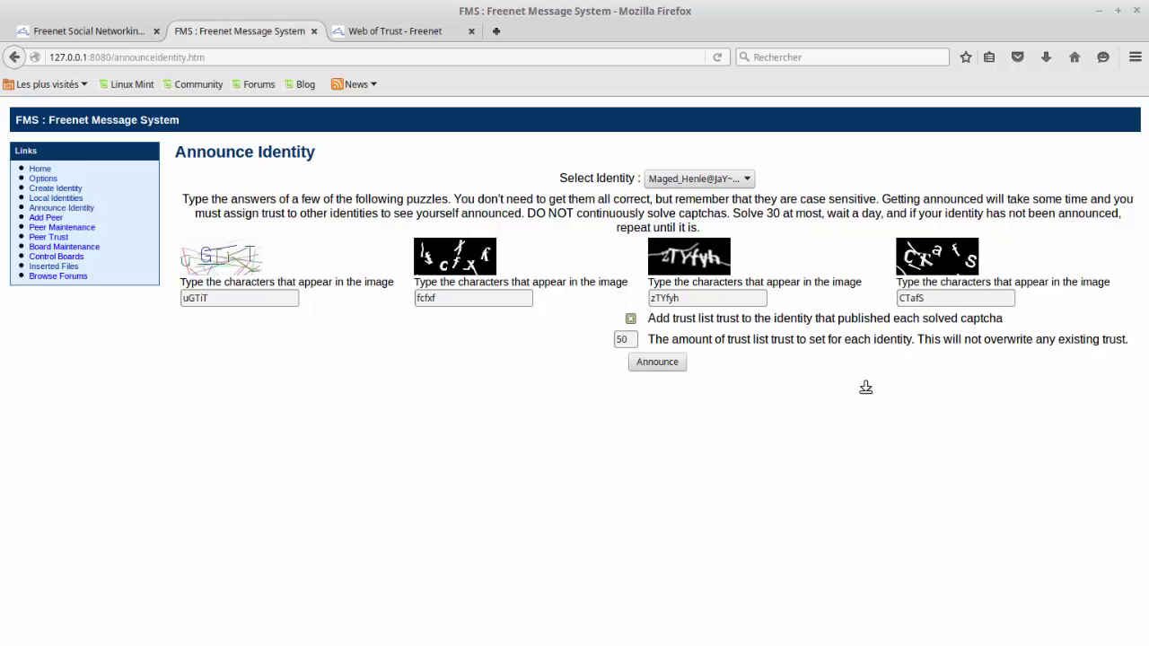
pyautogui.click(657, 362)
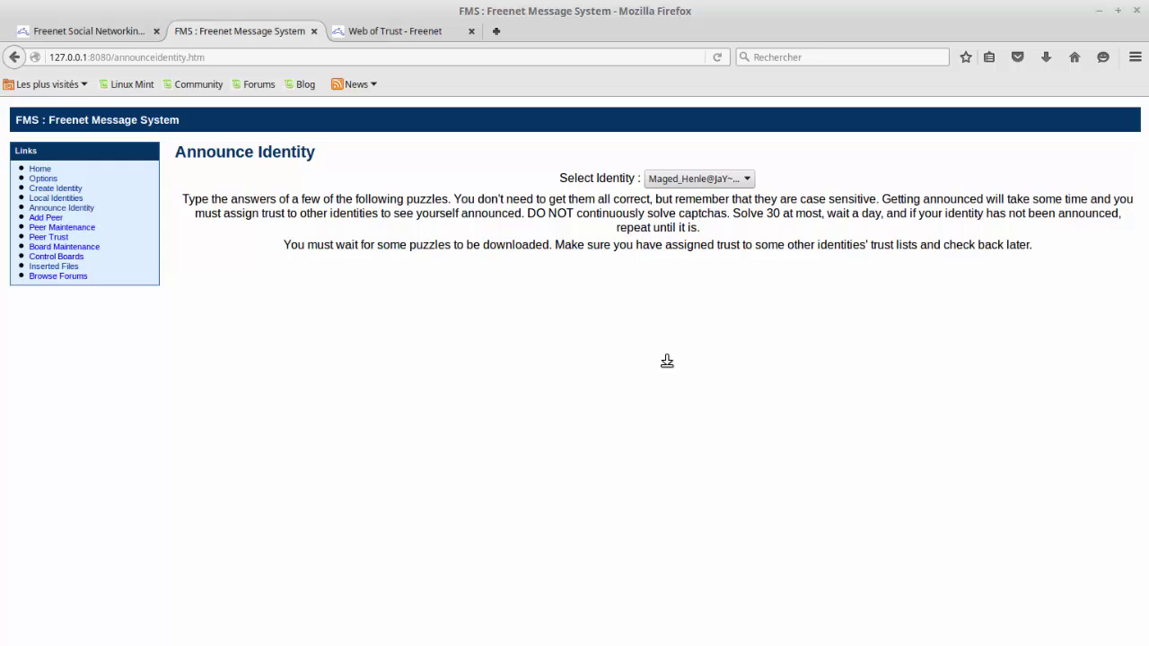
# Step: Check the identity's last inserted date in Local Identities and show the received messages from the Home page
pyautogui.click(64, 196)
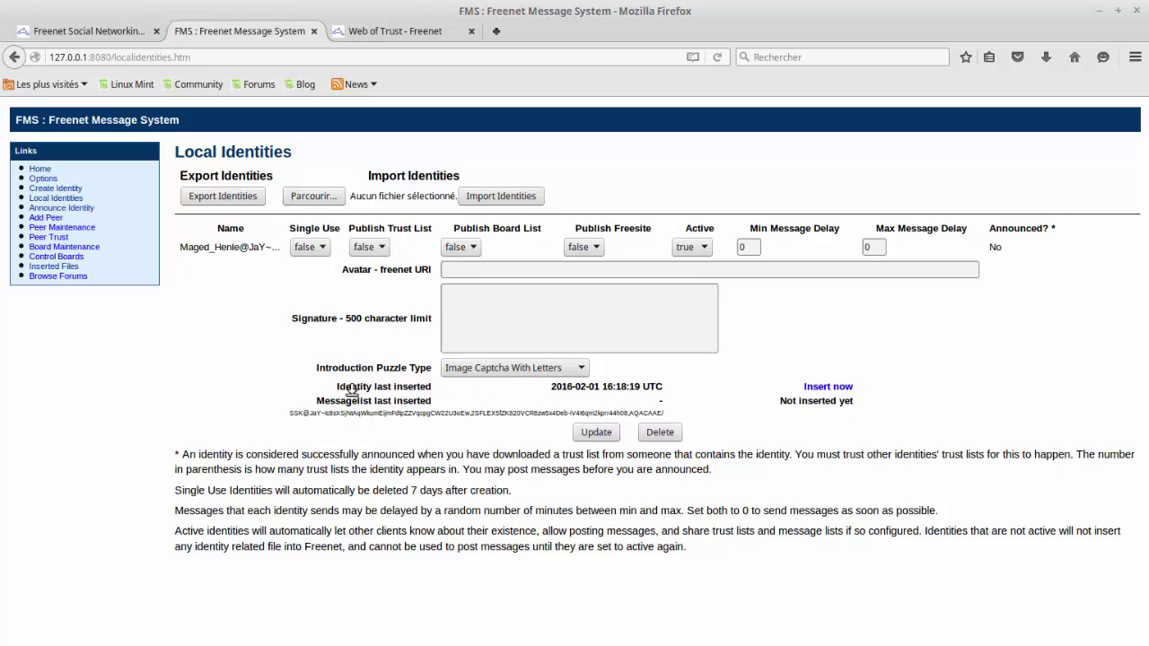
pyautogui.moveTo(551, 386); pyautogui.dragTo(664, 383)
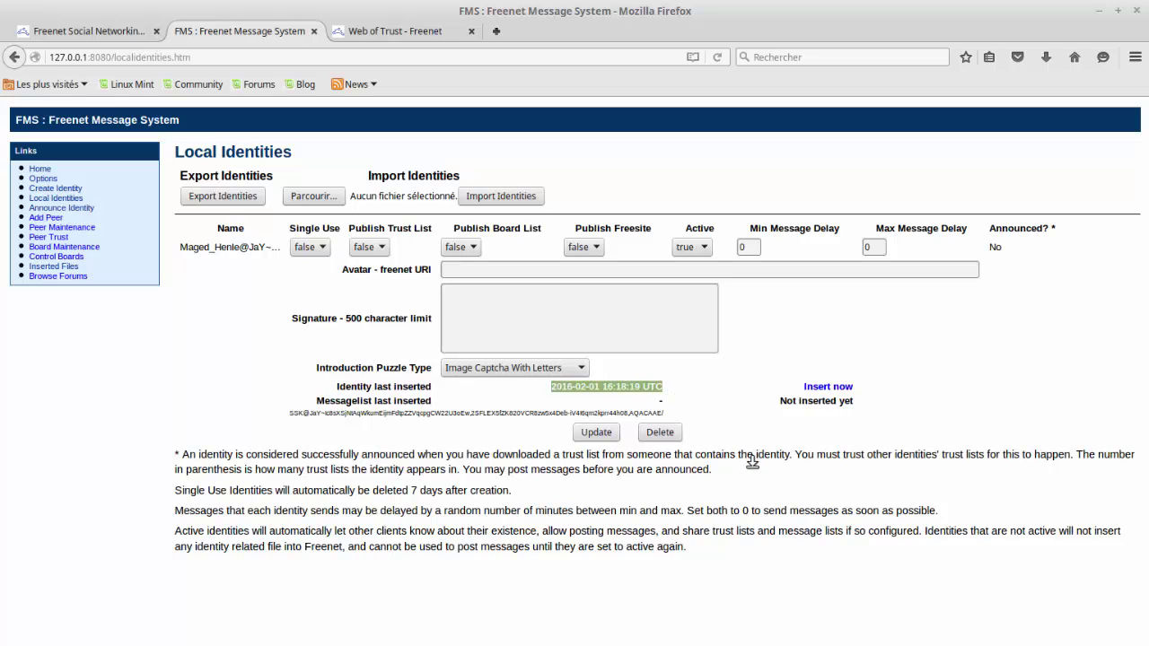
pyautogui.click(742, 420)
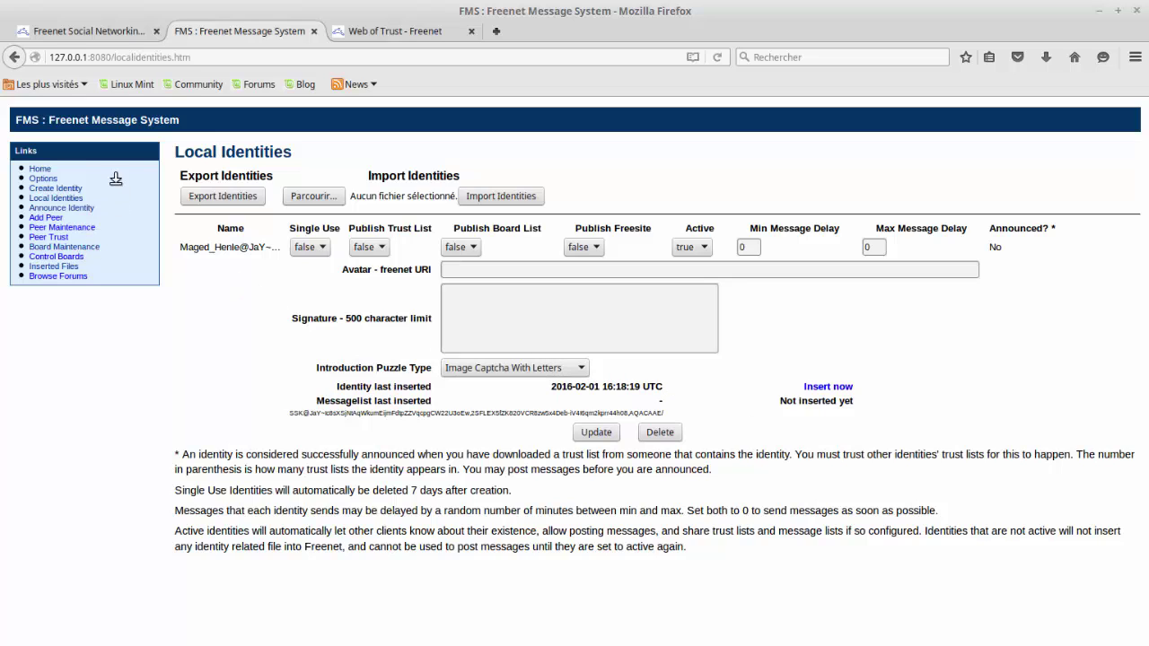
pyautogui.click(46, 166)
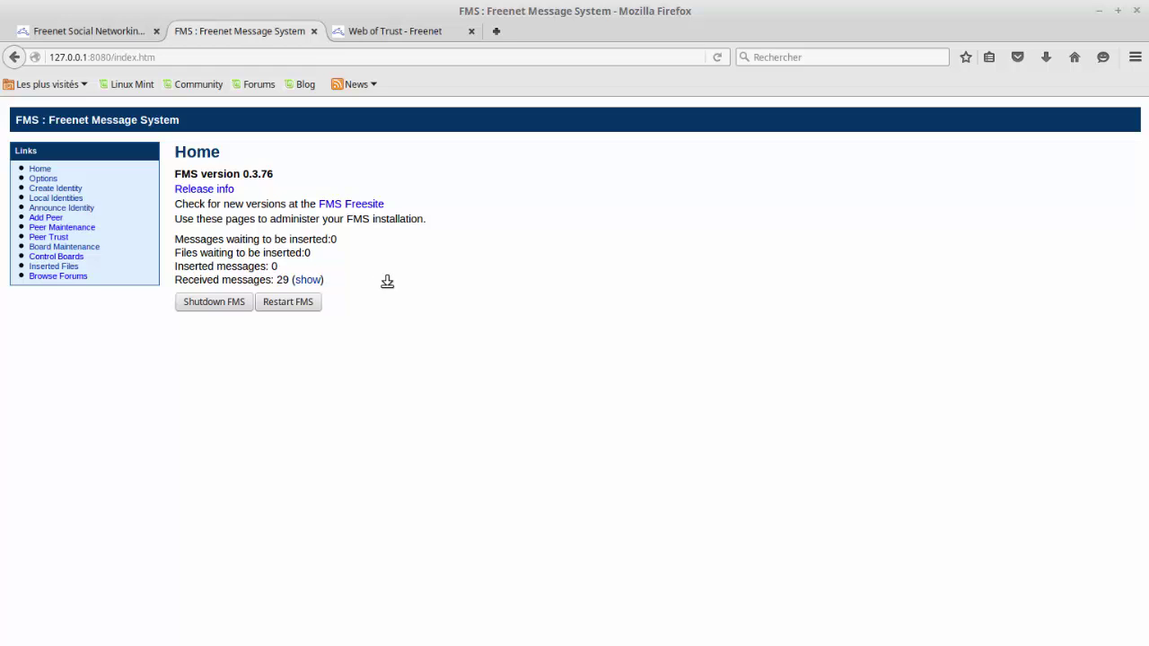
pyautogui.click(309, 279)
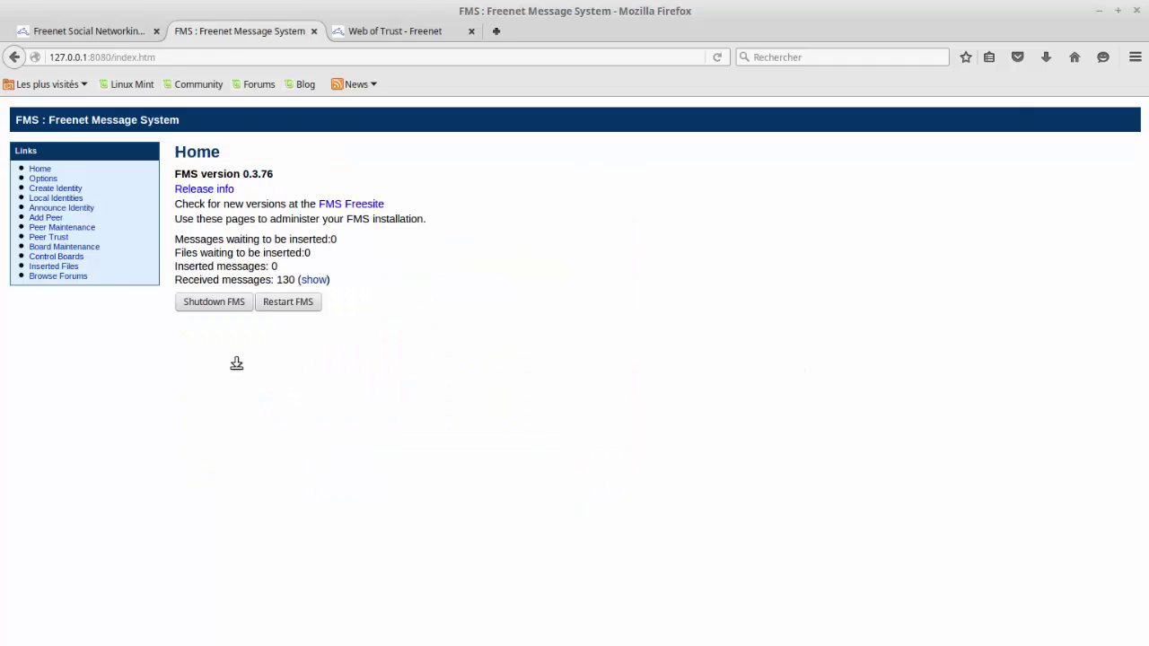
# Step: Browse the forums, read the Ian Murdock thread in the news board, and return to the forum list
pyautogui.click(78, 276)
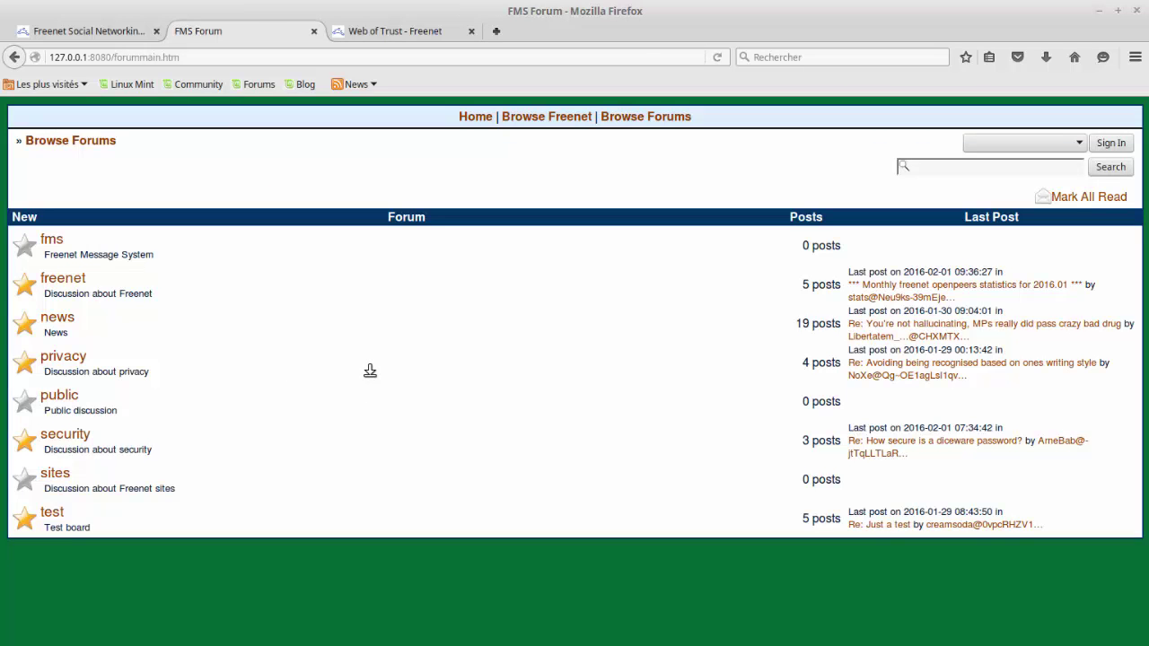
pyautogui.click(48, 243)
pyautogui.click(55, 313)
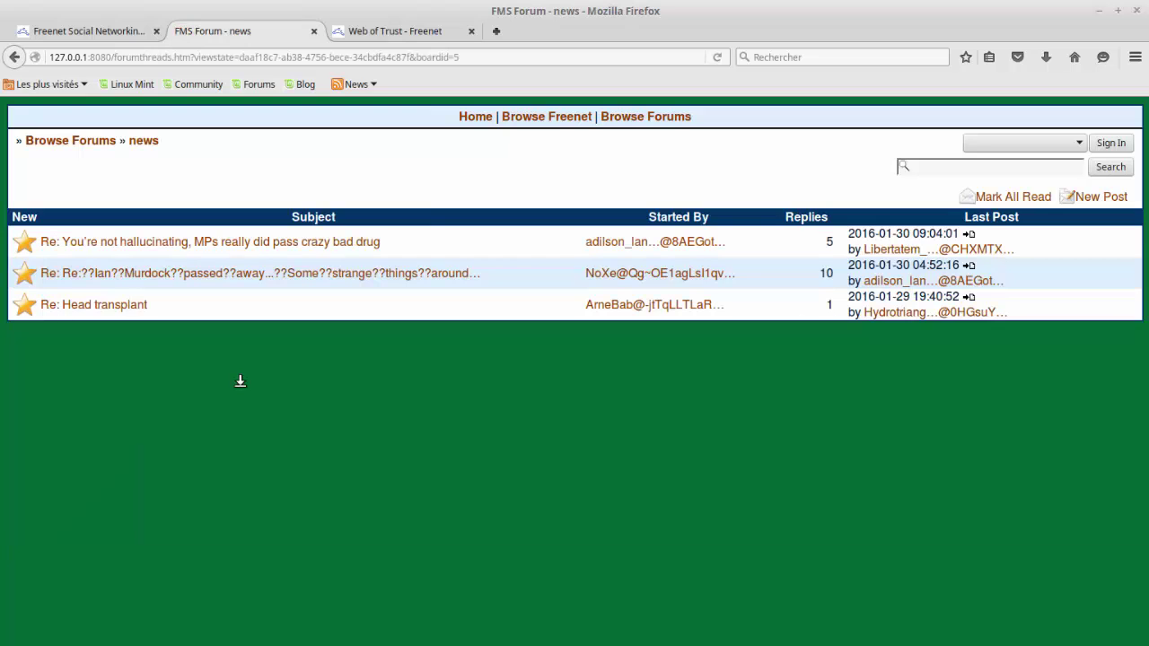
pyautogui.click(274, 273)
pyautogui.scroll(-1, 529, 415)
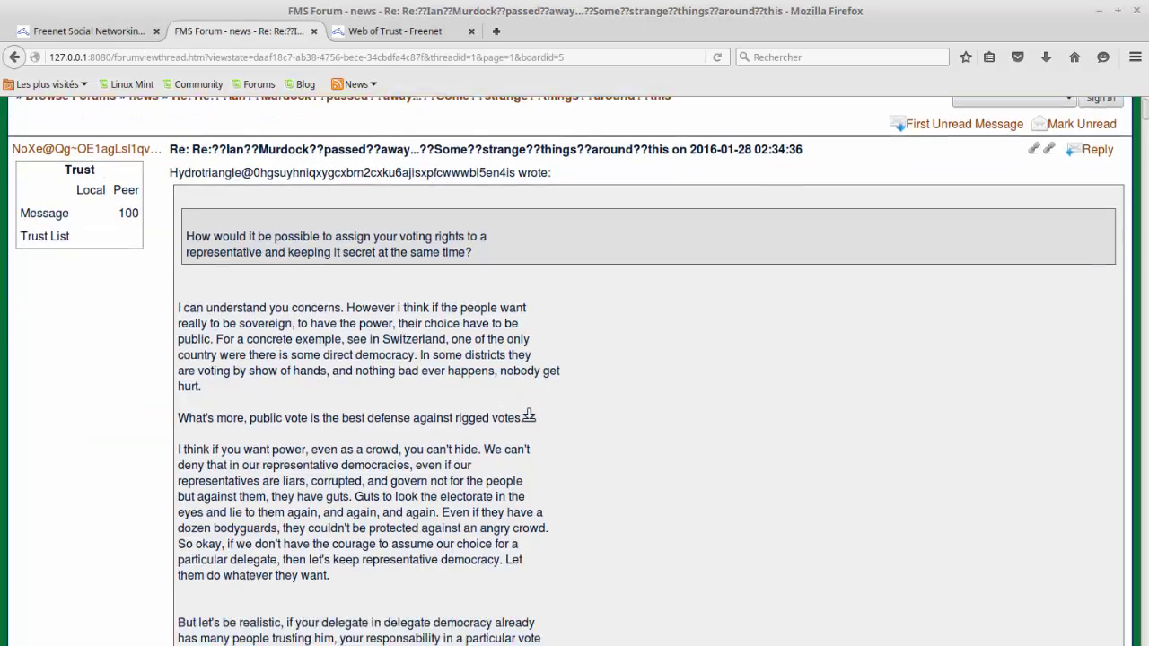
pyautogui.scroll(-12, 528, 415)
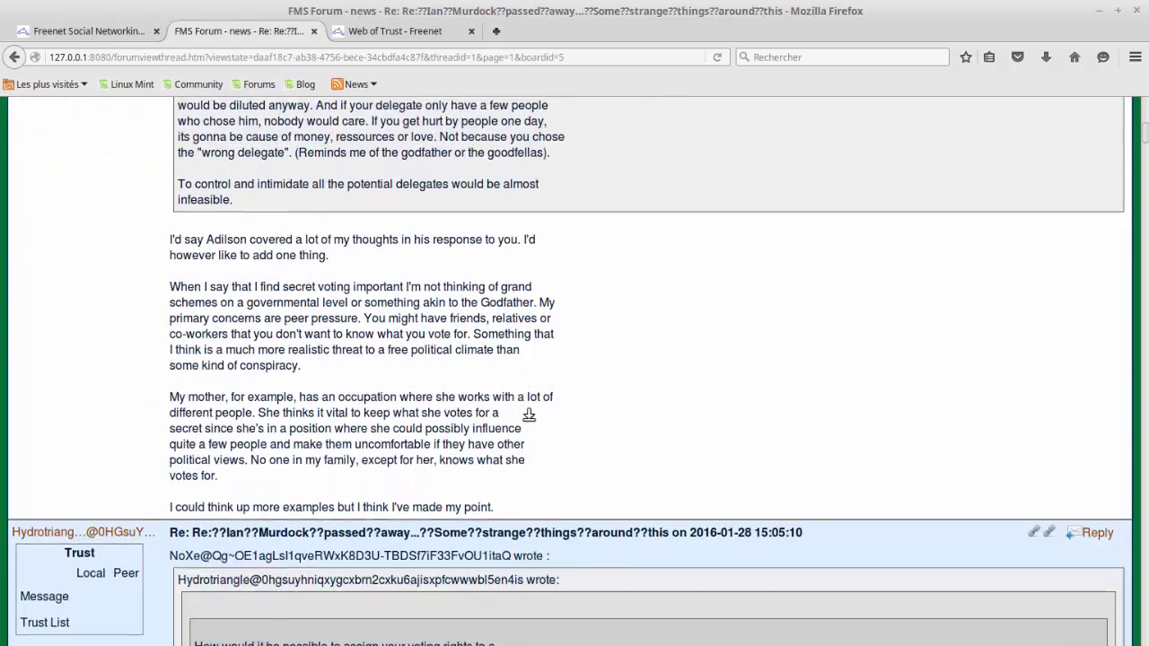
pyautogui.scroll(13, 528, 414)
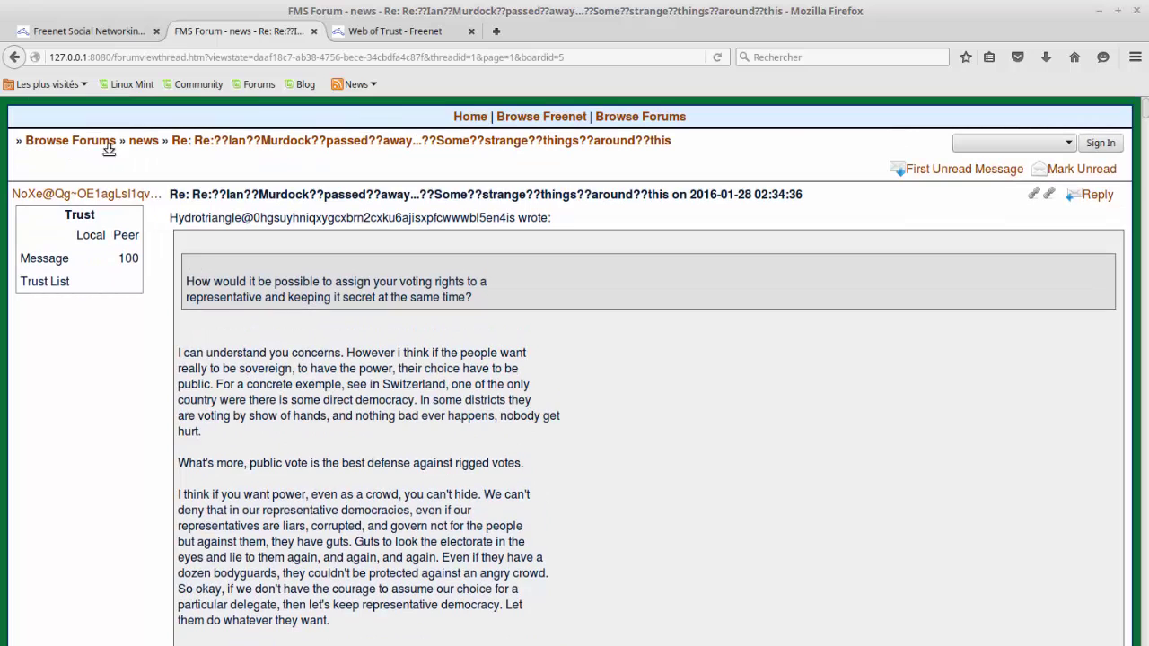
pyautogui.click(656, 117)
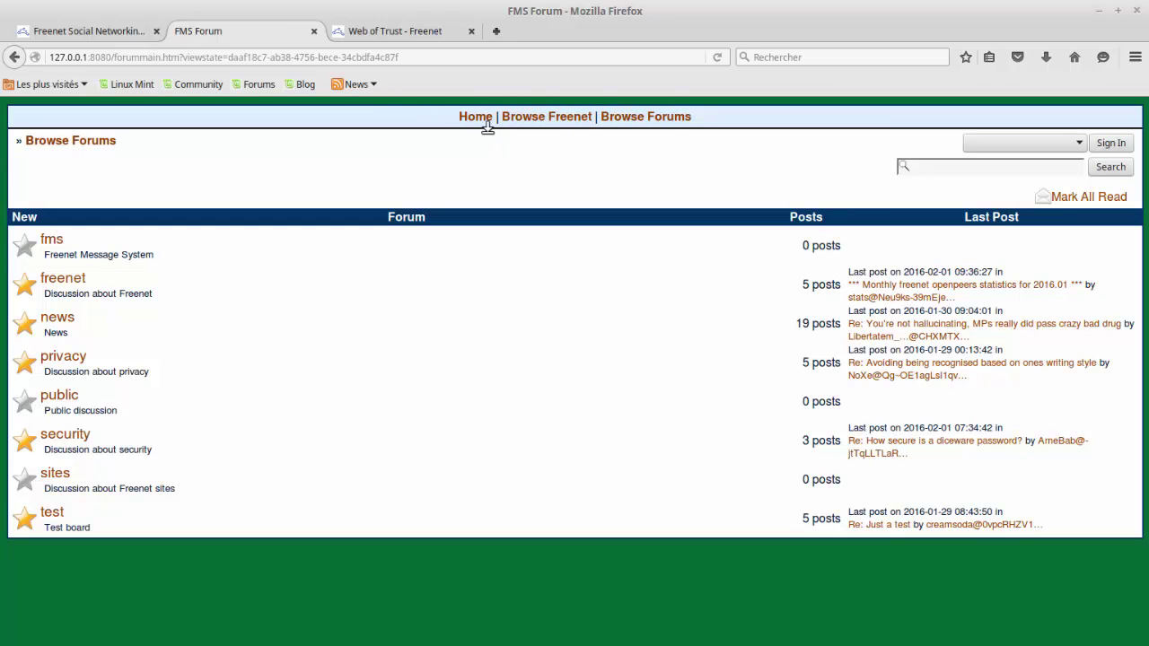
# Step: In Board Maintenance, enable the Forum option for the fr.politique board and update the board list
pyautogui.click(476, 117)
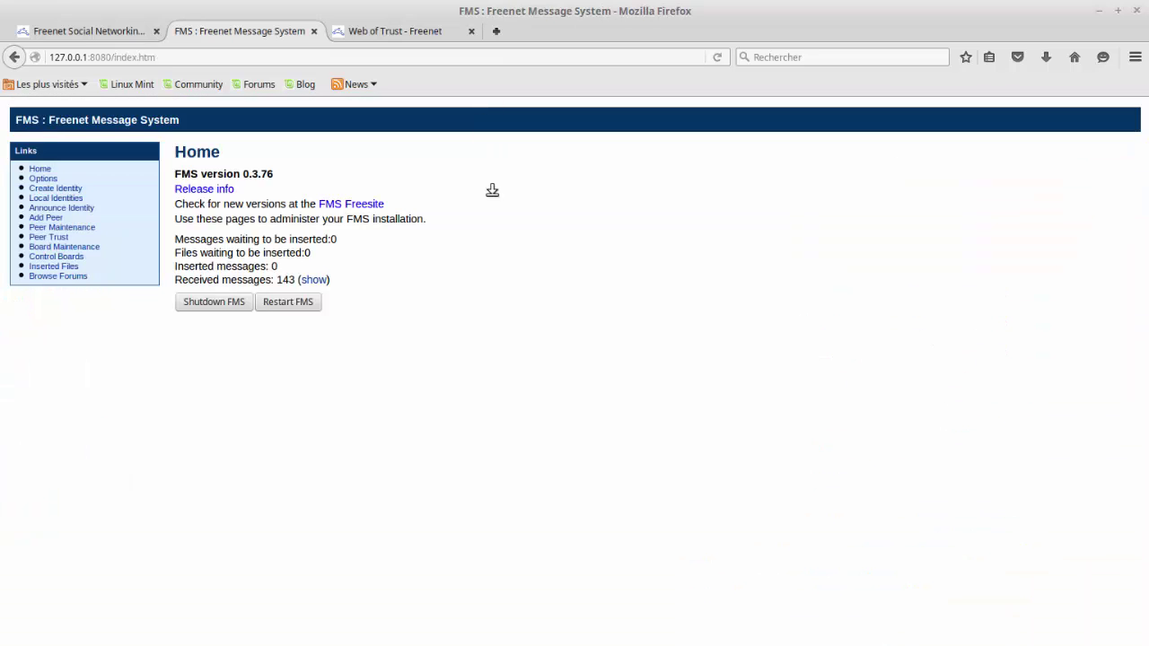
pyautogui.click(100, 242)
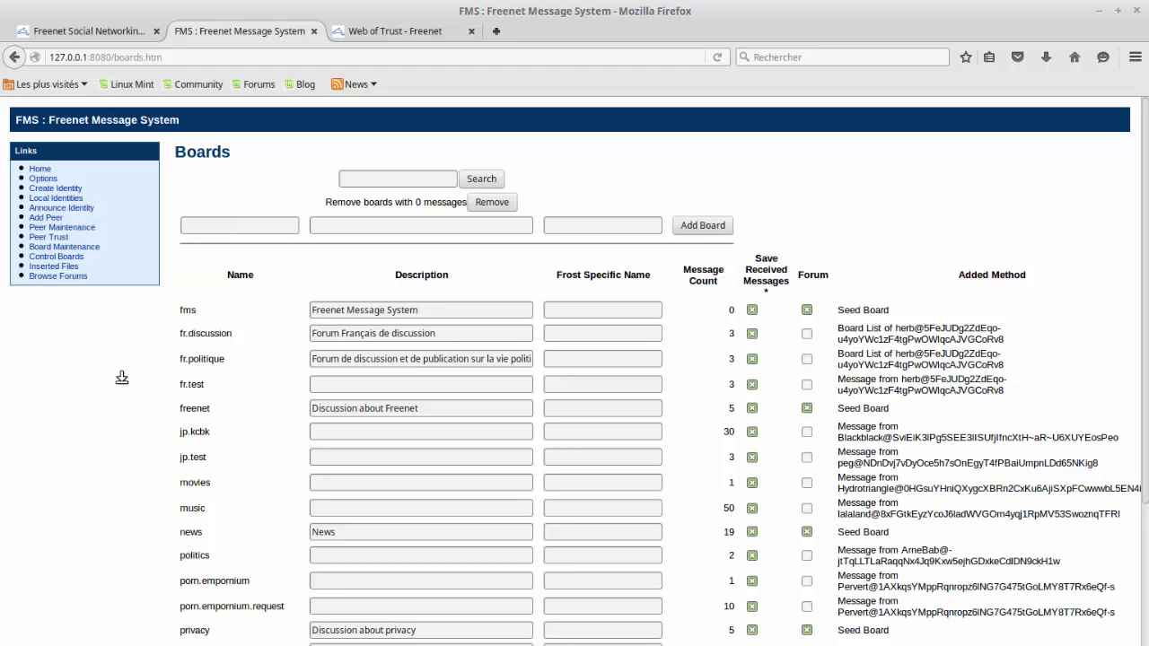
pyautogui.scroll(-4, 122, 378)
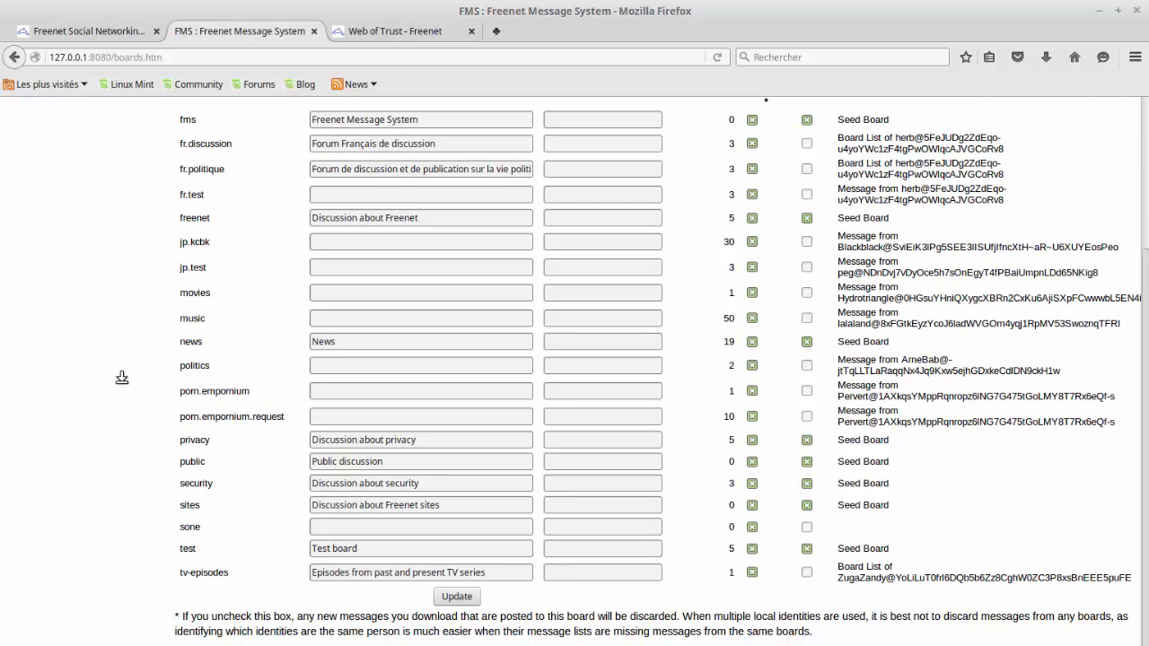
pyautogui.scroll(4, 123, 378)
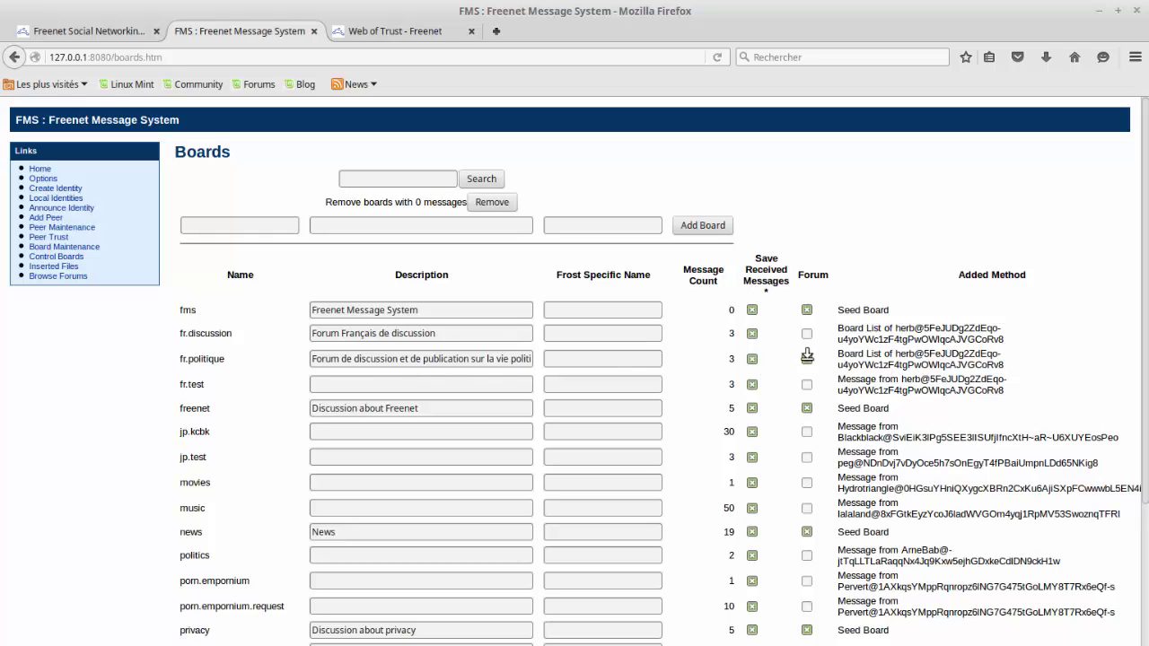
pyautogui.click(807, 358)
pyautogui.scroll(-4, 709, 378)
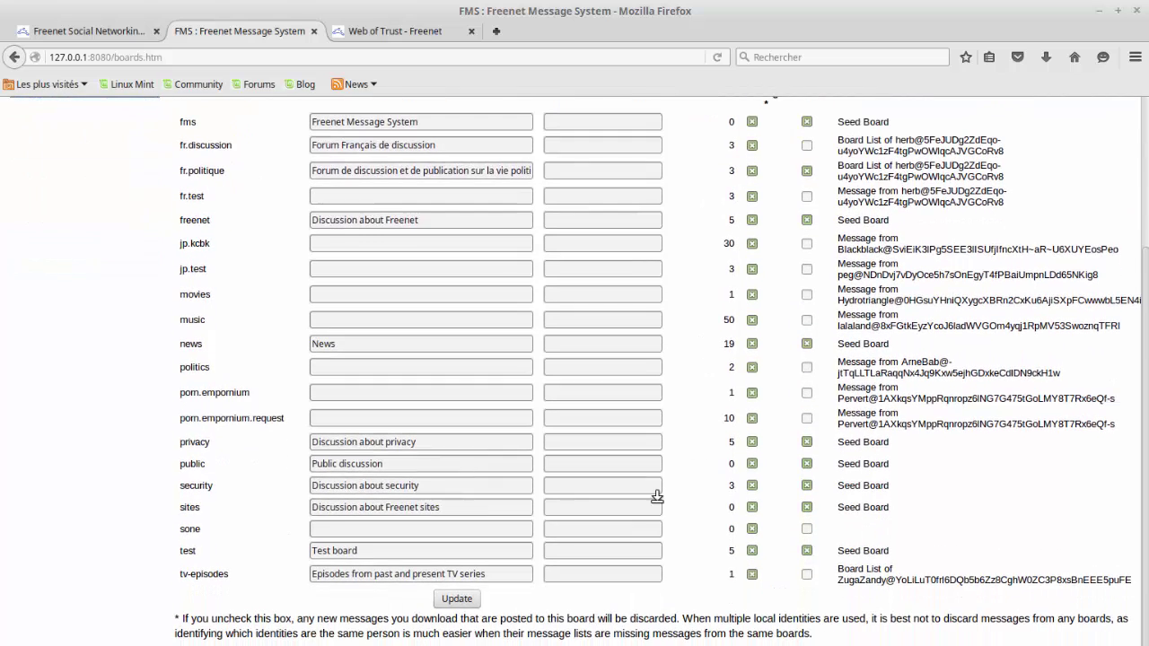
pyautogui.click(459, 596)
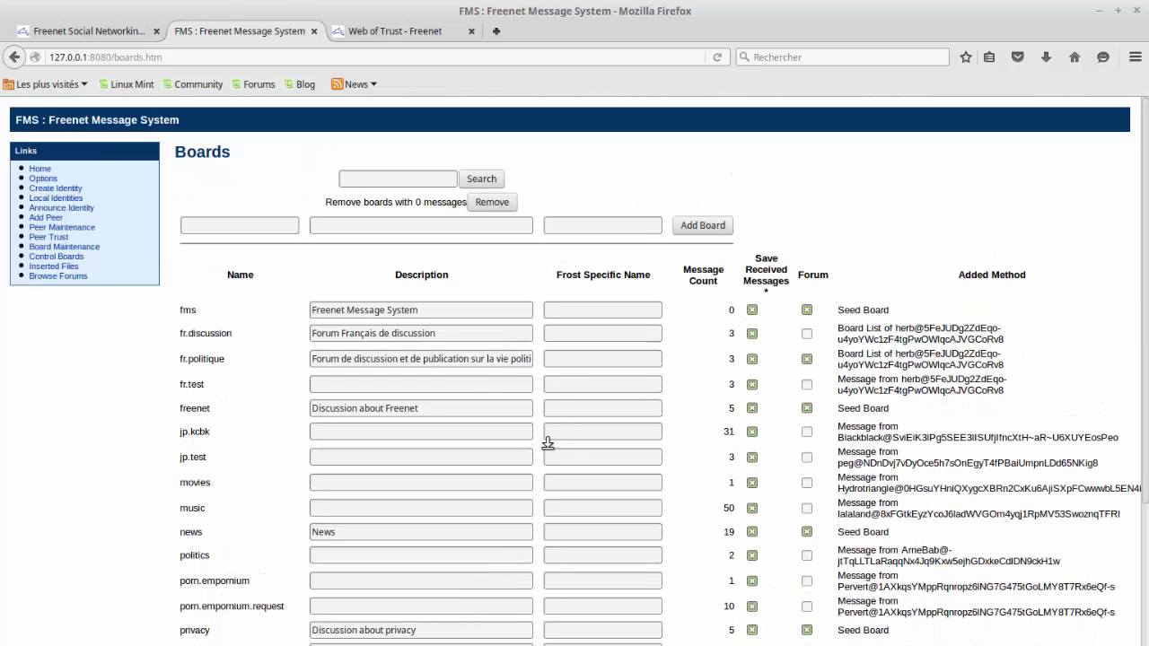
# Step: View the fr.politique board's threads in the forums and return to the forum list
pyautogui.click(79, 275)
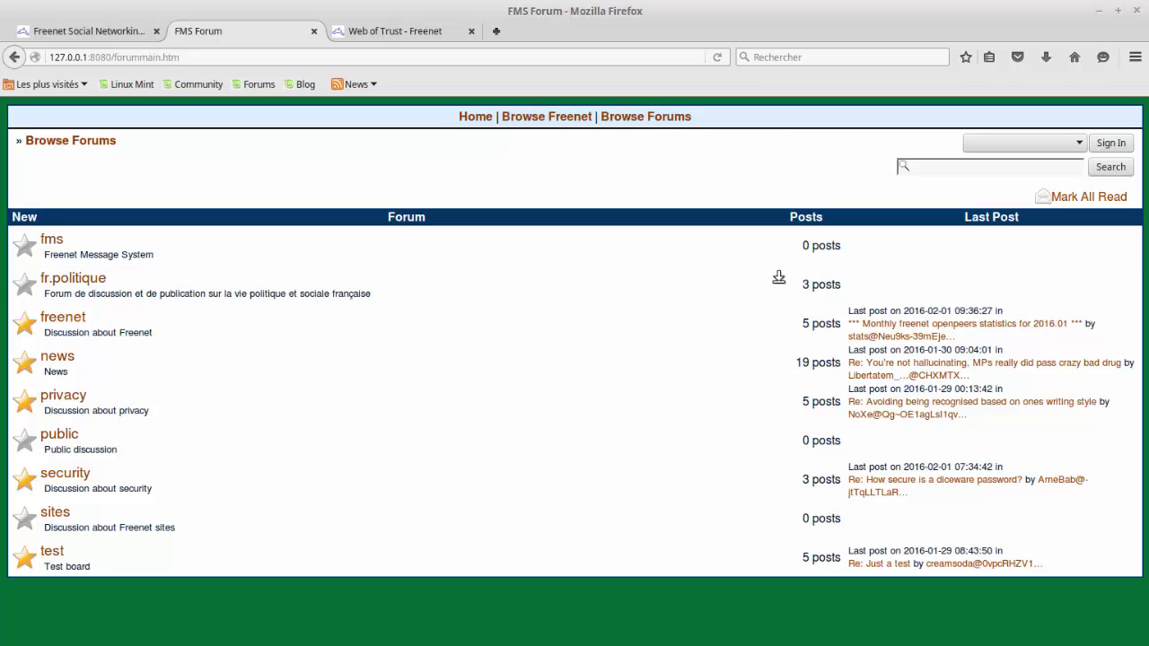
pyautogui.click(85, 278)
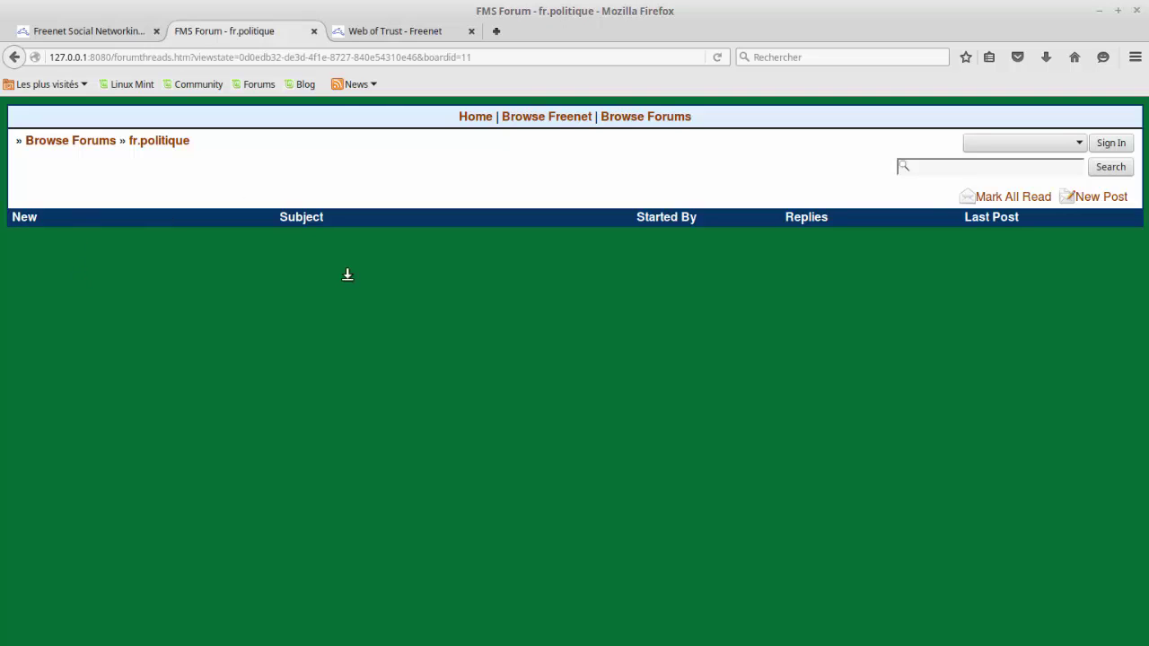
pyautogui.click(77, 137)
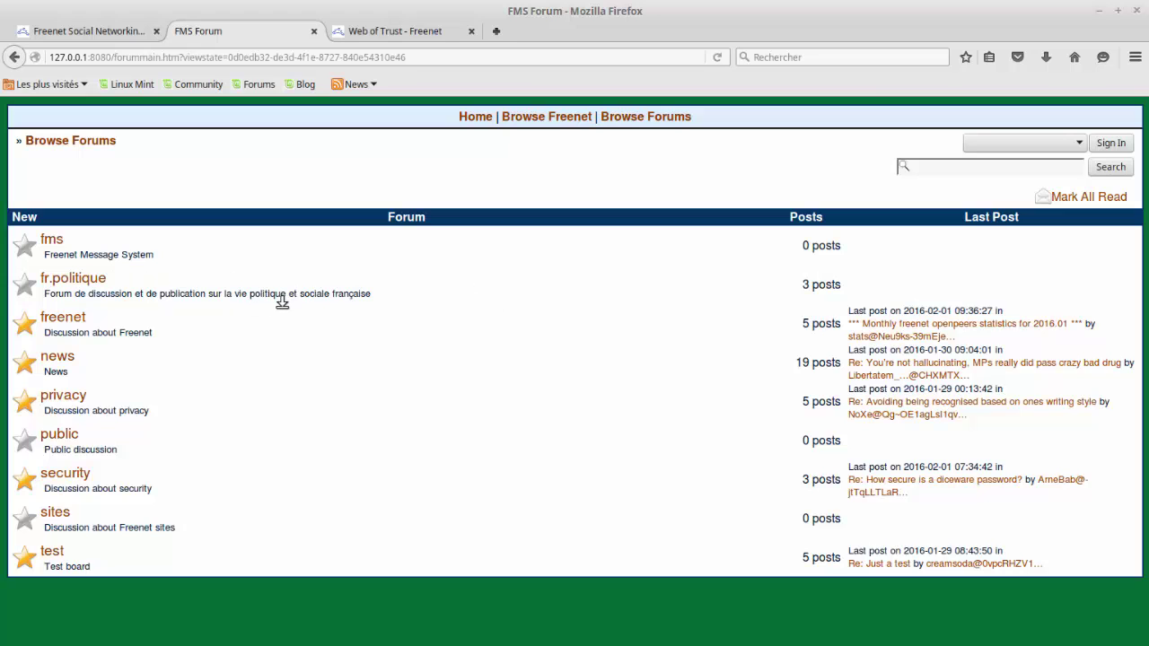
# Step: In Board Maintenance, add a board named avion with the description "forum pour avion" and no Frost-specific name
pyautogui.hotkey('alt', 'Left')
pyautogui.click(90, 246)
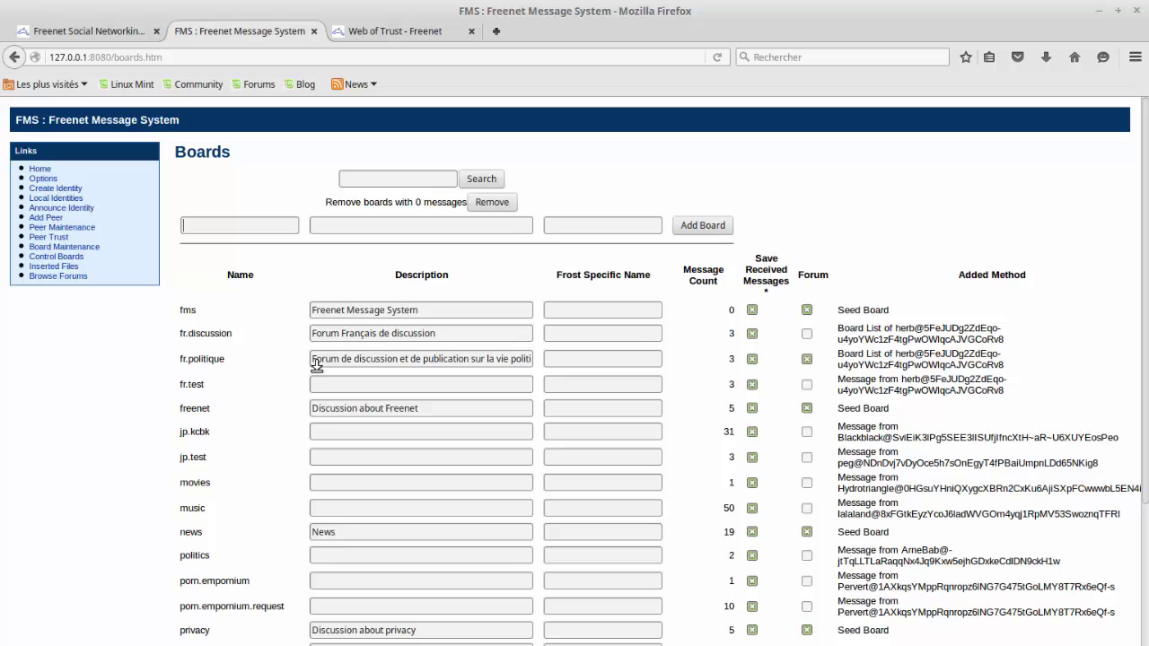
pyautogui.click(286, 224)
pyautogui.write('avion')
pyautogui.click(336, 223)
pyautogui.write('forum pour avion')
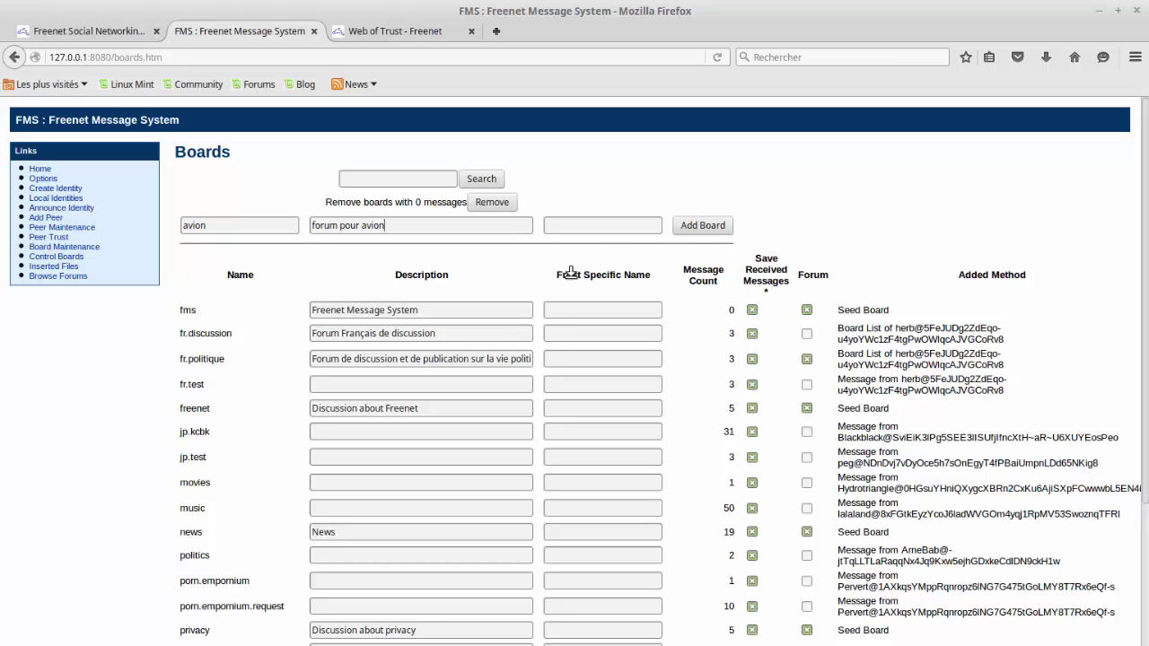
pyautogui.tripleClick(638, 264)
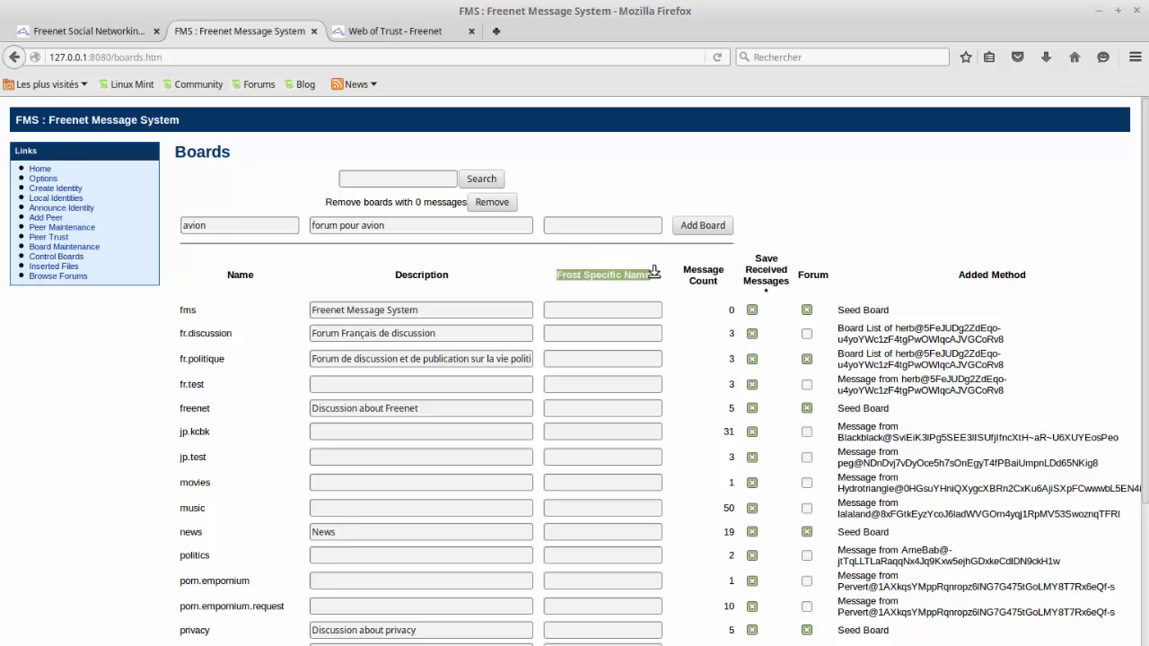
pyautogui.click(608, 278)
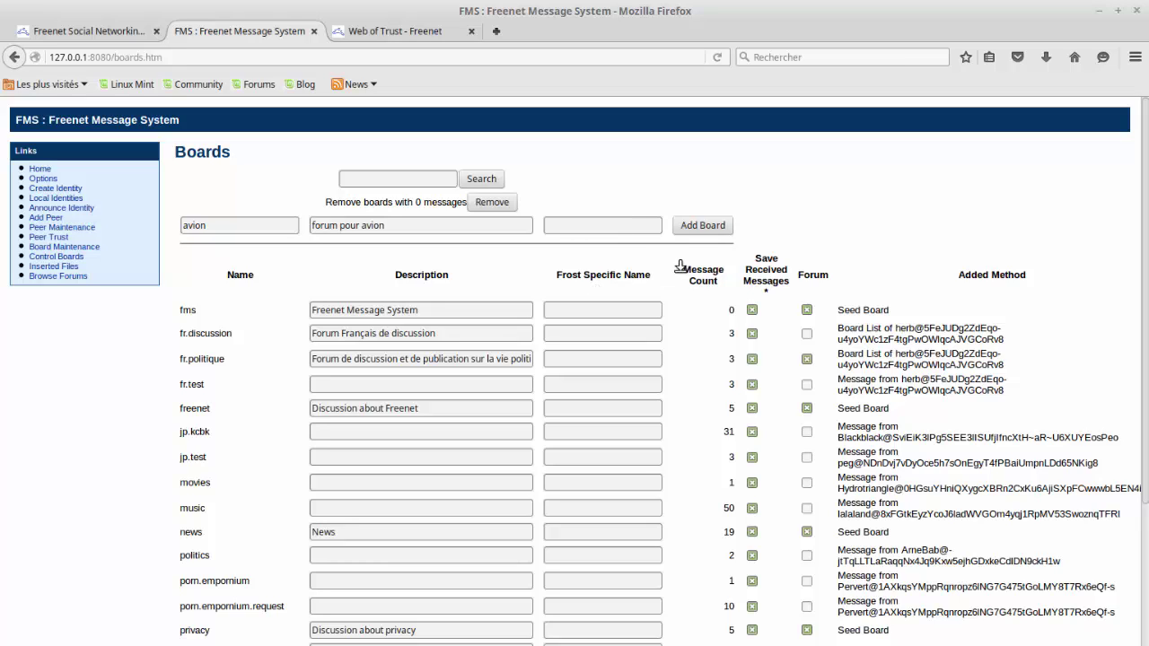
pyautogui.click(707, 224)
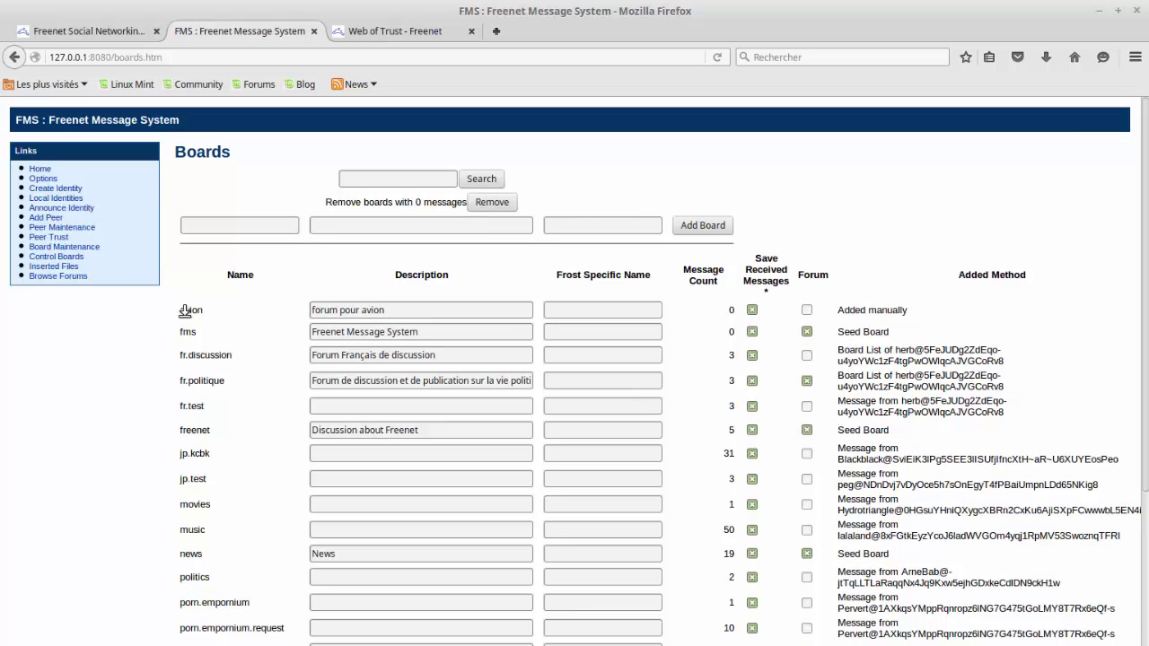
# Step: Try to enable the Forum option for the avion board and check it in the forum list
pyautogui.click(806, 310)
pyautogui.click(82, 273)
# Step: Look over the complete board list on the Boards page, from avion down to tv-episodes
pyautogui.scroll(-5, 455, 398)
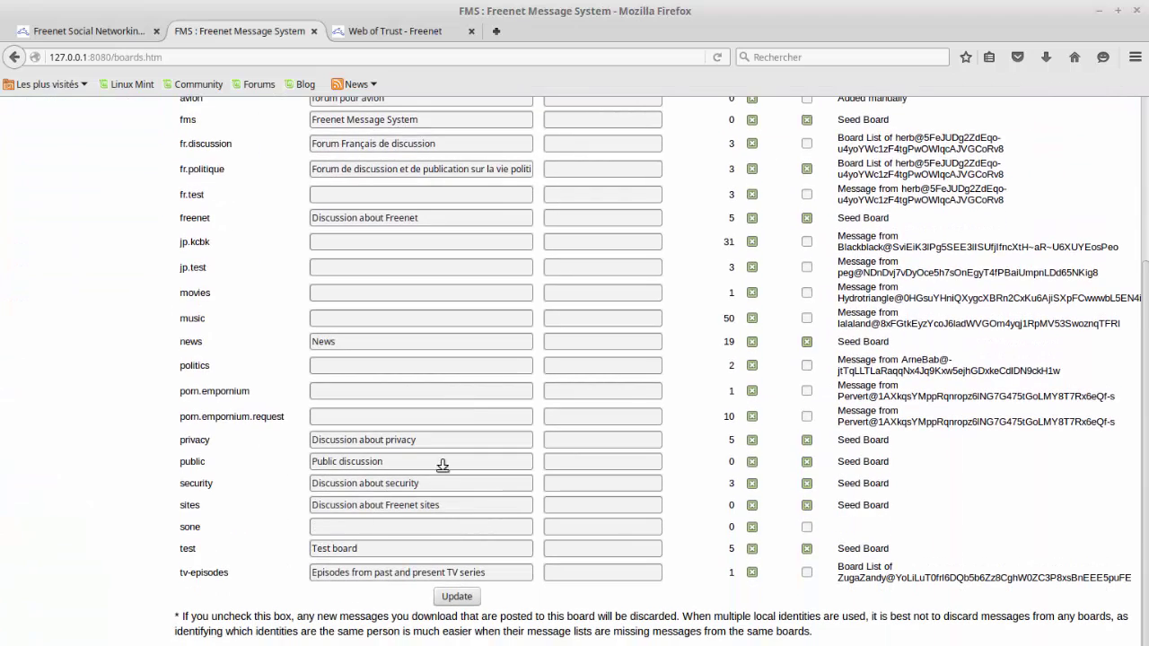
pyautogui.scroll(5, 269, 597)
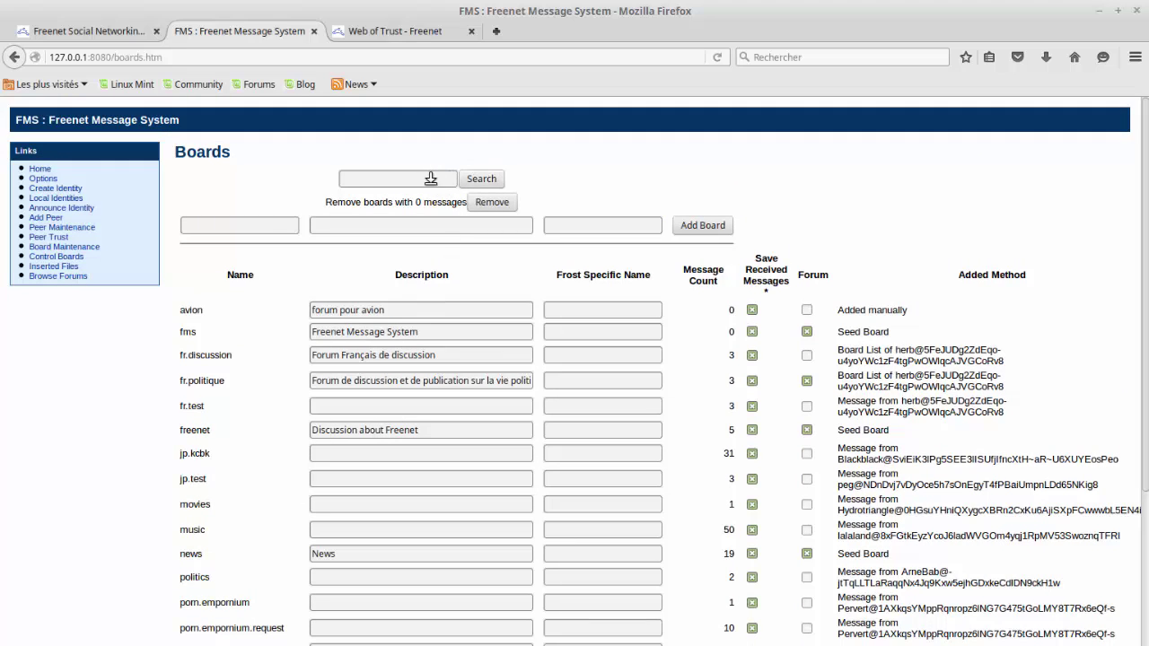
pyautogui.scroll(-1, 358, 404)
pyautogui.scroll(-5, 357, 404)
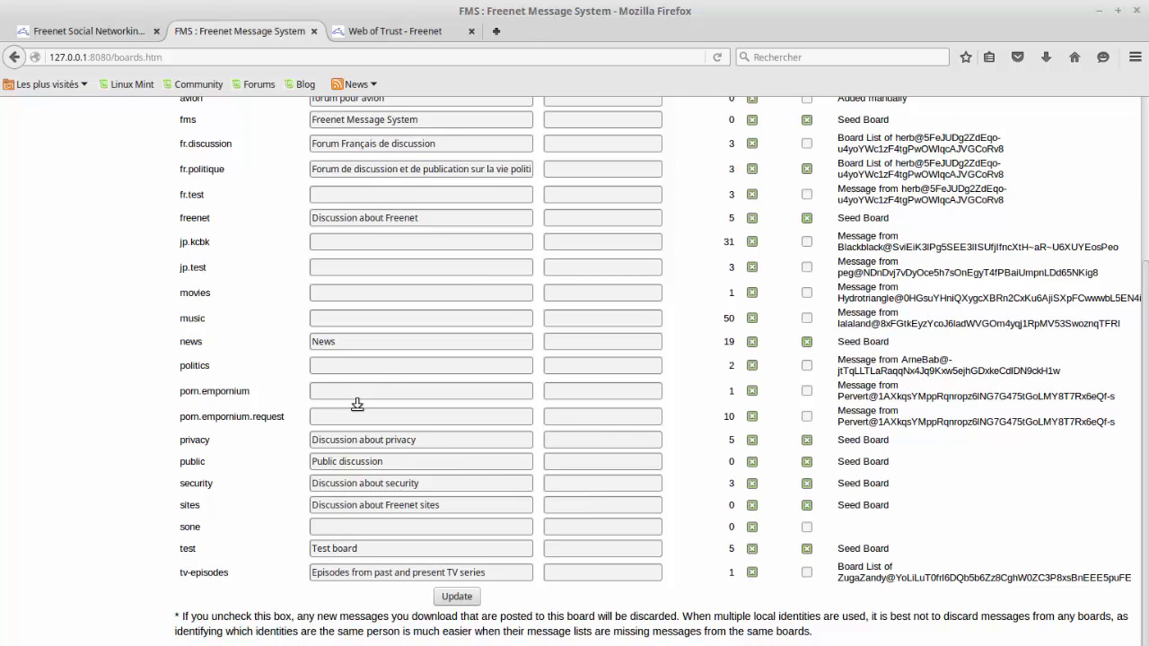
pyautogui.scroll(5, 358, 404)
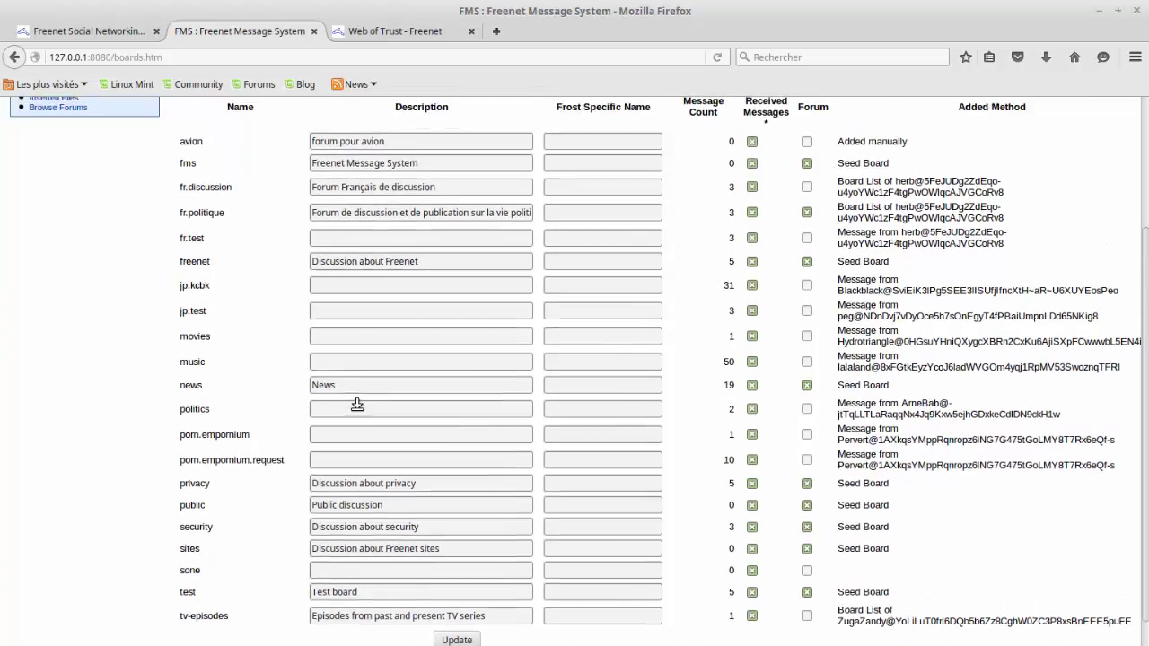
pyautogui.scroll(-5, 358, 404)
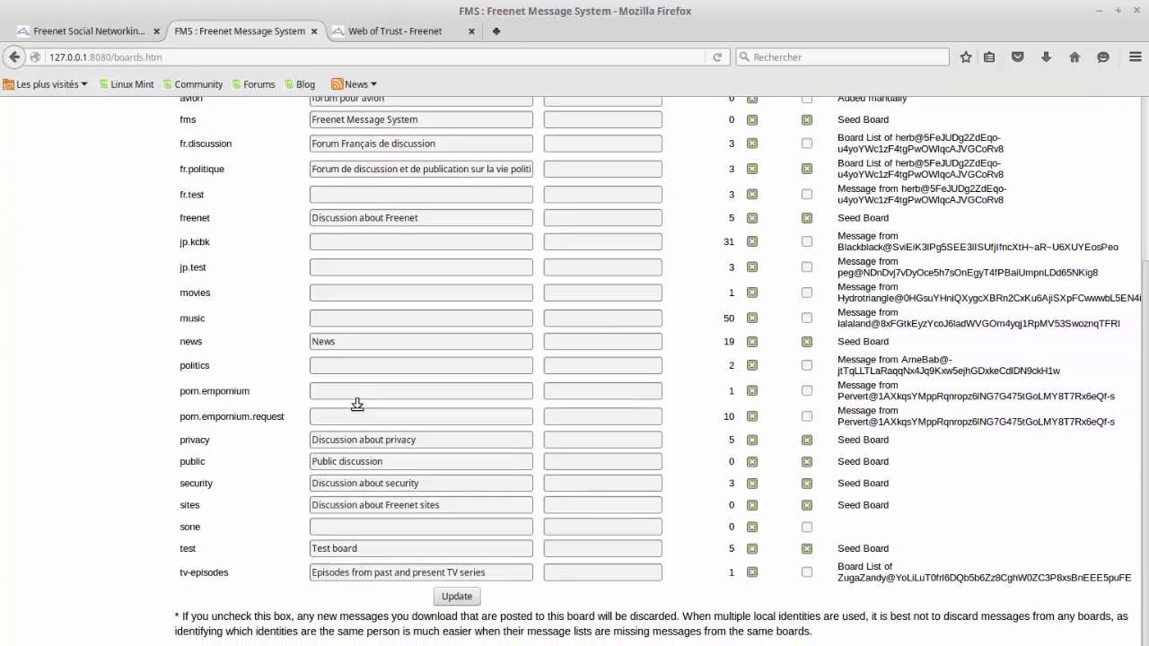
pyautogui.scroll(5, 358, 404)
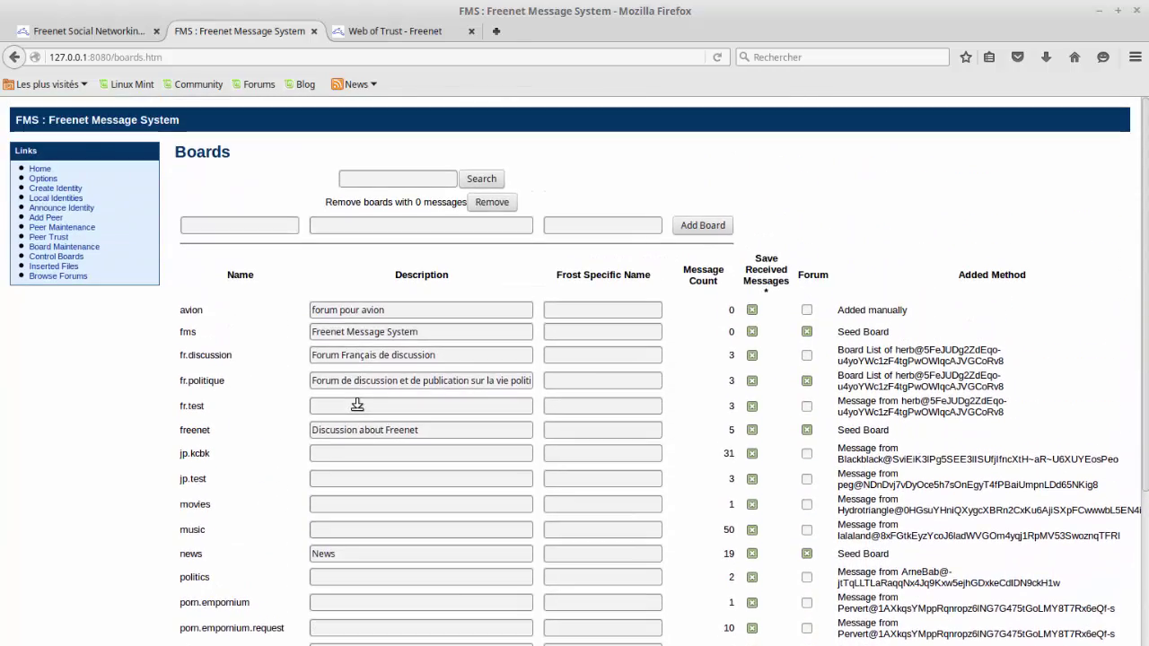